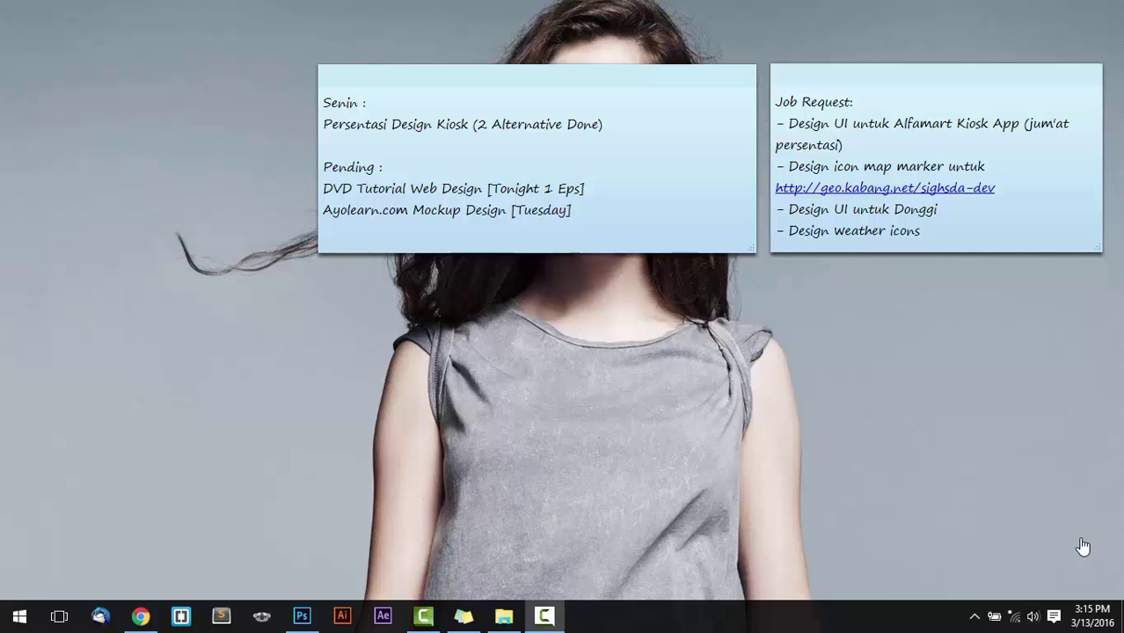
# - Bring Chrome forward and scroll down through homepage.png to the product rows
pyautogui.click(141, 615)
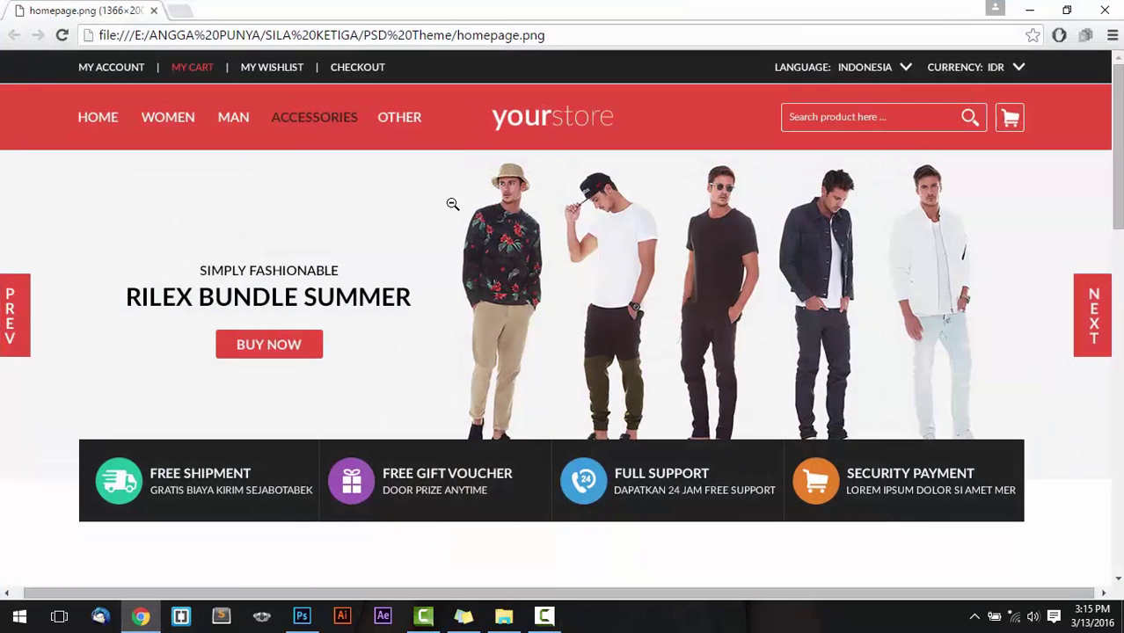
pyautogui.scroll(-1, 451, 205)
pyautogui.scroll(-2, 466, 141)
pyautogui.scroll(-4, 466, 154)
pyautogui.scroll(-2, 465, 189)
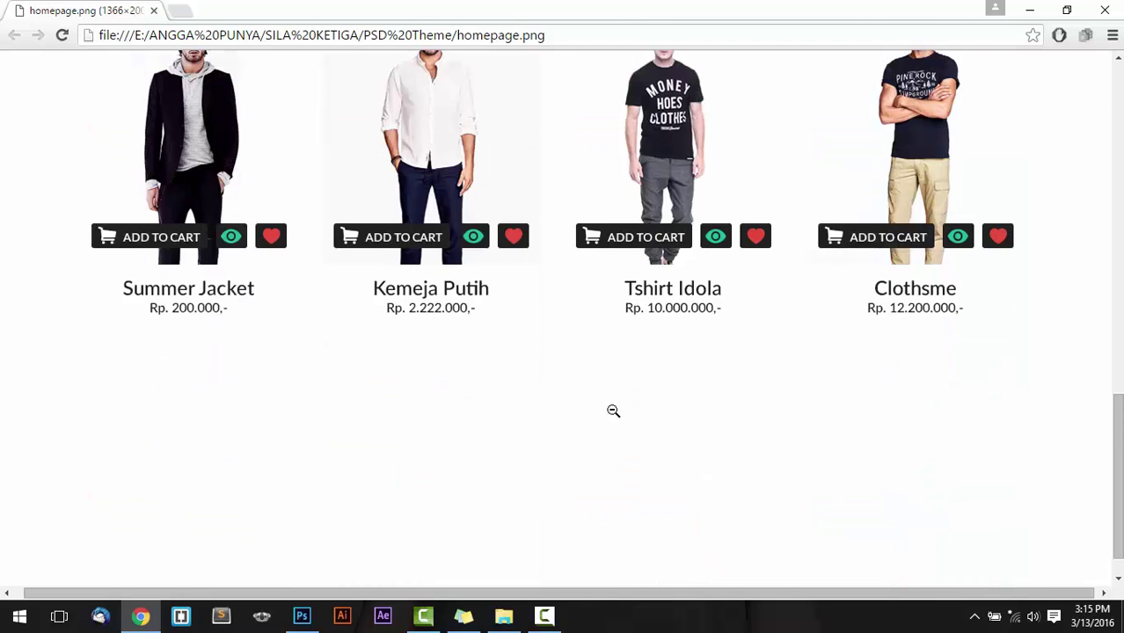
pyautogui.scroll(-1, 326, 380)
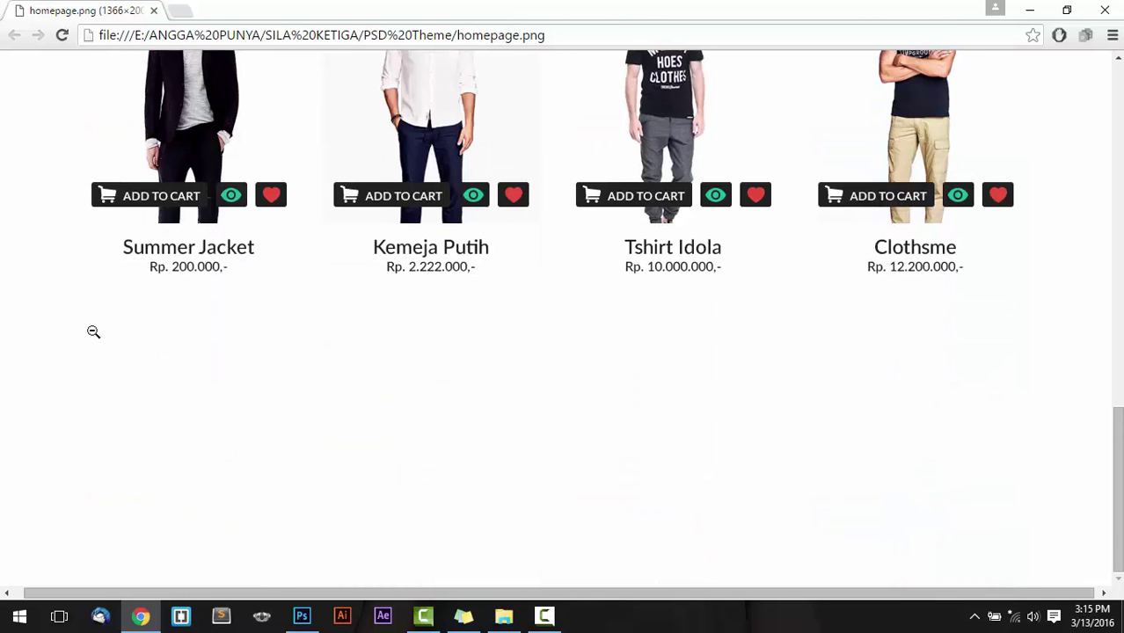
# - Re-check the product rows, then minimize Chrome to the desktop
pyautogui.scroll(5, 668, 440)
pyautogui.scroll(5, 497, 233)
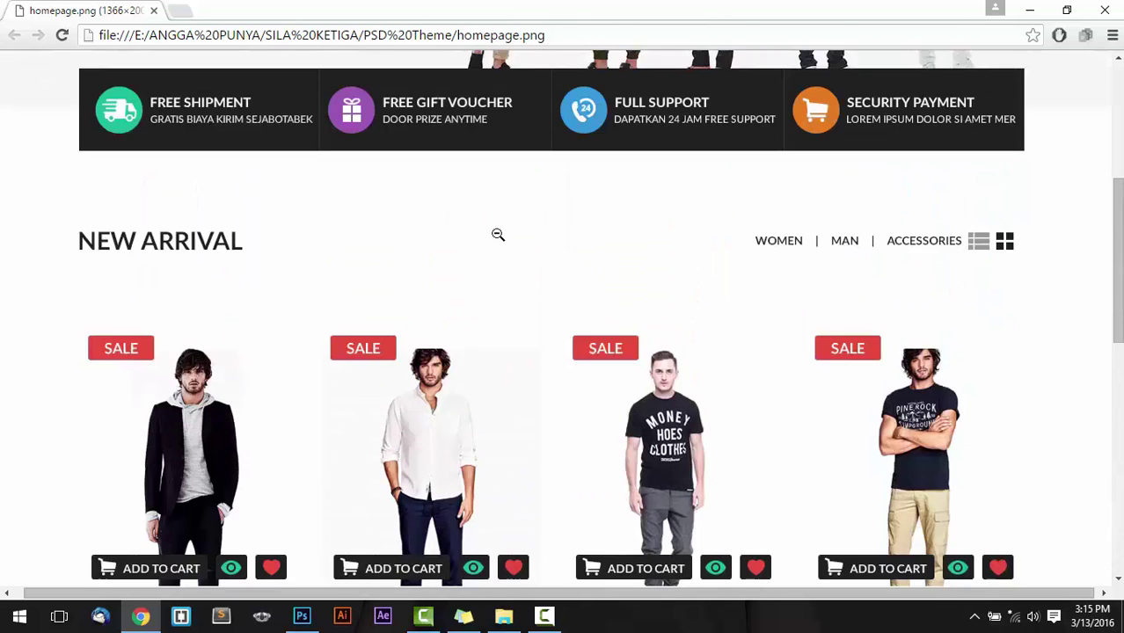
pyautogui.scroll(5, 668, 226)
pyautogui.scroll(-1, 629, 302)
pyautogui.scroll(-10, 629, 302)
pyautogui.scroll(-2, 629, 302)
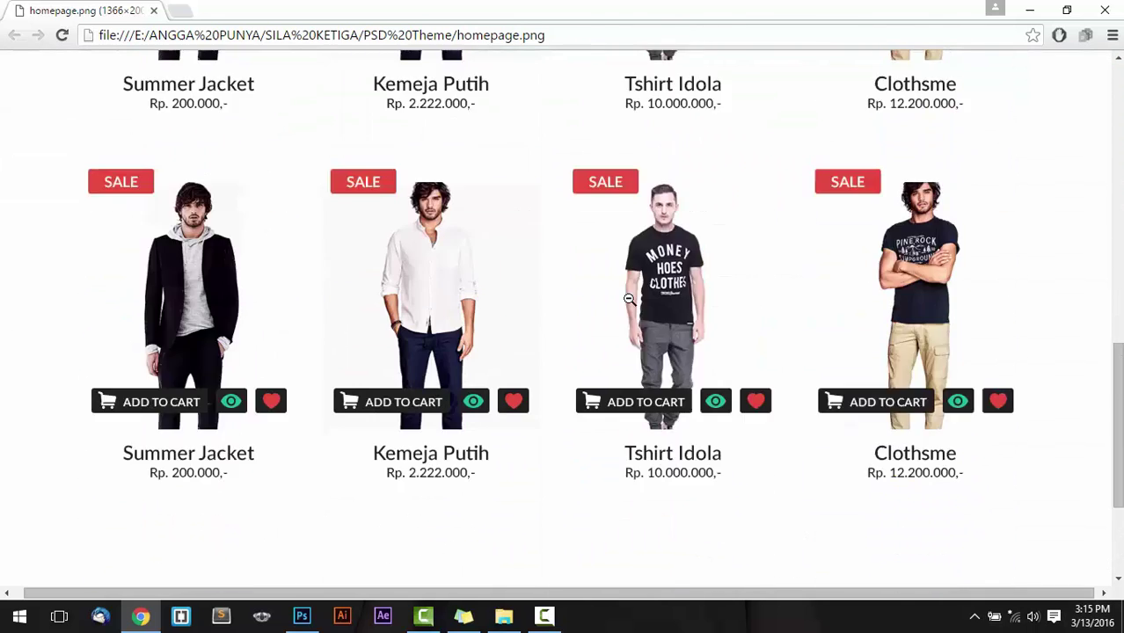
pyautogui.scroll(-4, 628, 302)
pyautogui.click(1029, 10)
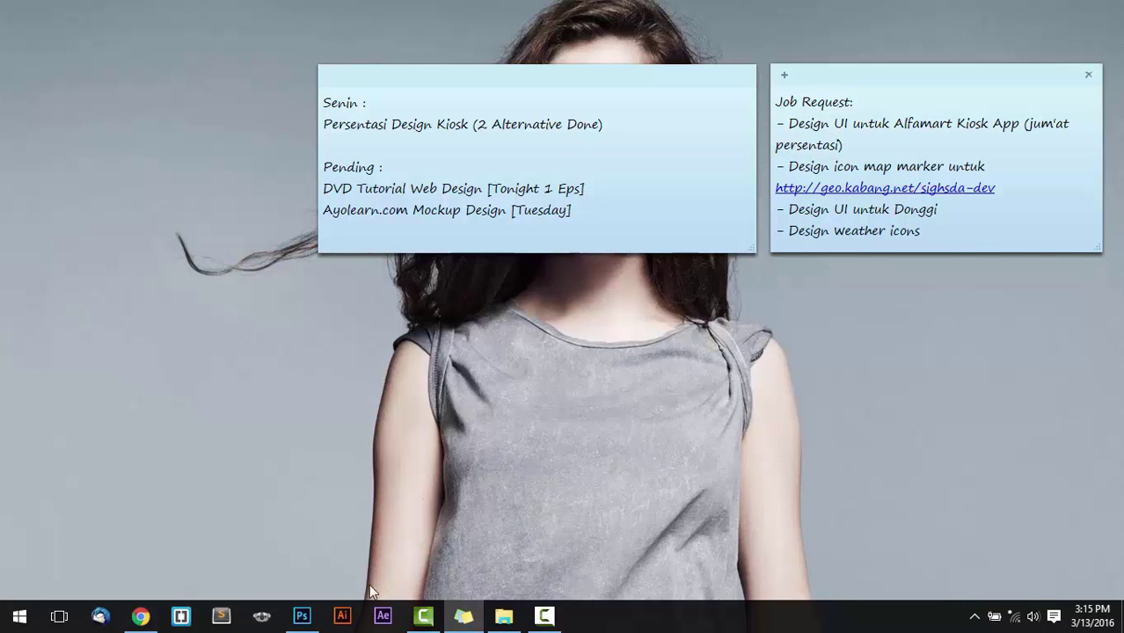
# - Switch to homepage.psd in Photoshop and scroll down to the product rows
pyautogui.click(302, 619)
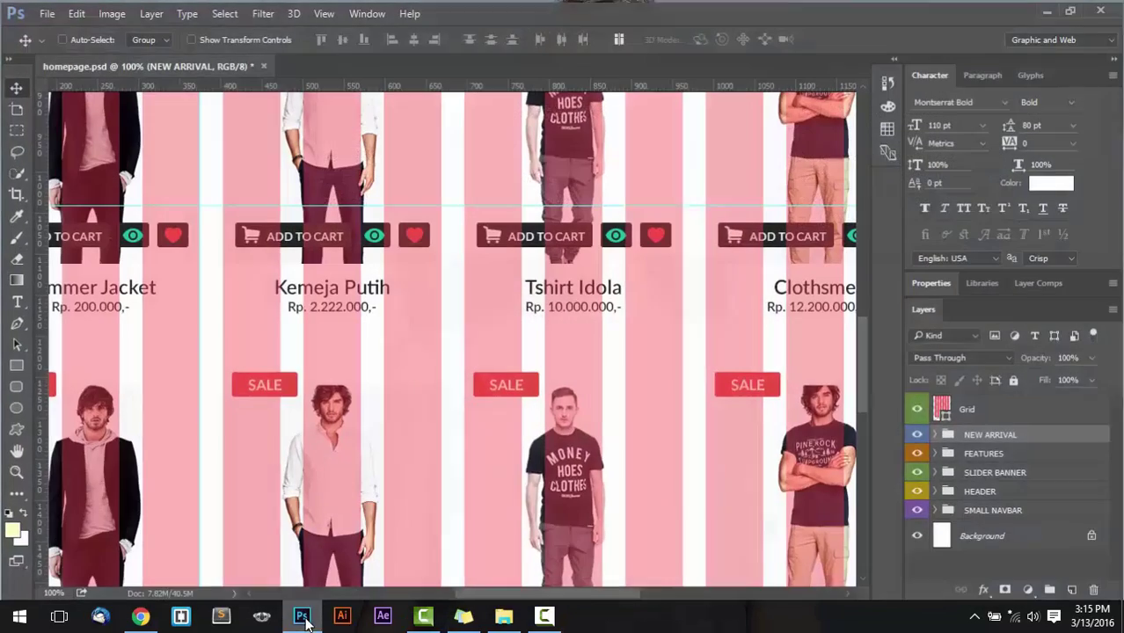
pyautogui.scroll(-1, 394, 377)
pyautogui.keyDown('alt'); pyautogui.scroll(-1, 394, 377); pyautogui.keyUp('alt')
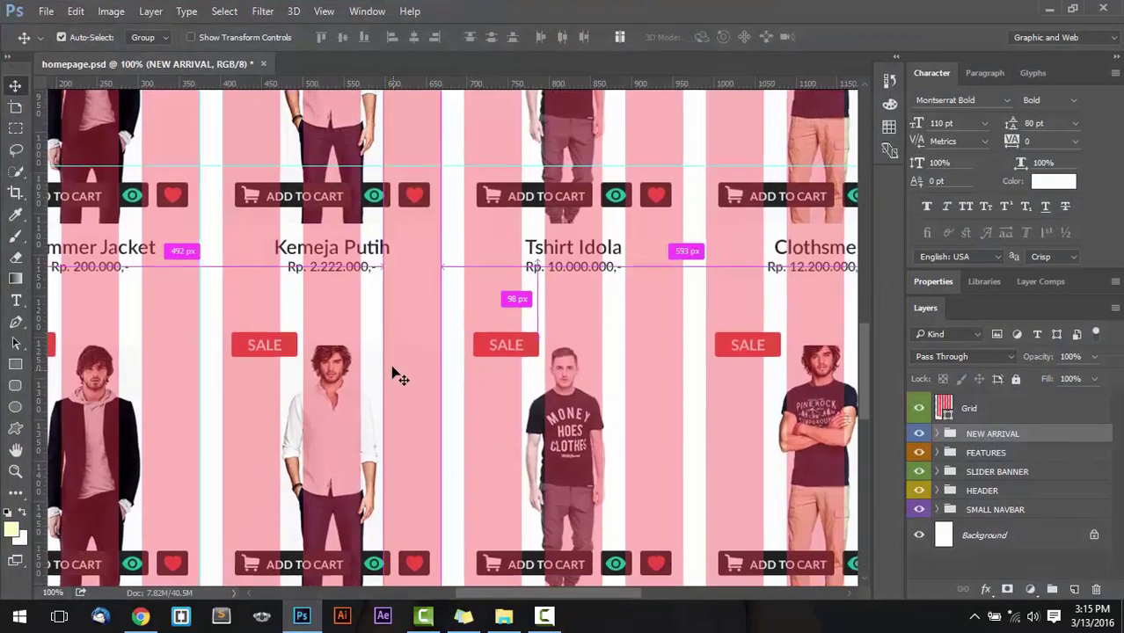
pyautogui.keyDown('alt'); pyautogui.scroll(-1, 394, 373); pyautogui.keyUp('alt')
pyautogui.keyDown('alt'); pyautogui.scroll(-1, 394, 373); pyautogui.keyUp('alt')
pyautogui.scroll(-2, 431, 345)
pyautogui.scroll(-2, 431, 345)
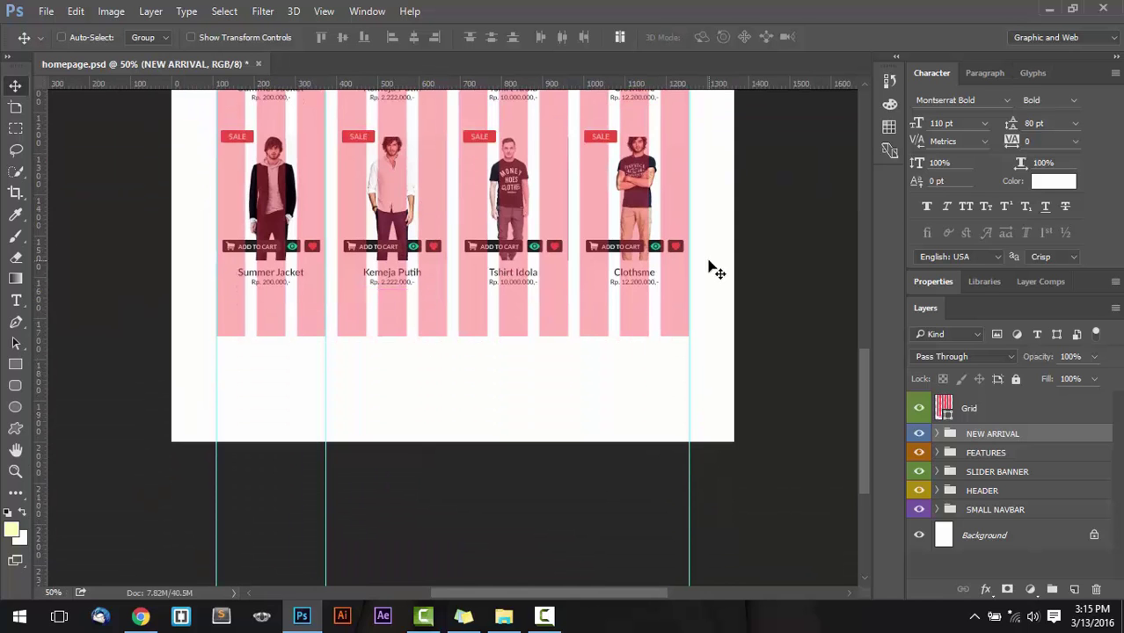
# - Hide the pink Grid layer and the cyan guides (Ctrl+;)
pyautogui.scroll(1, 717, 271)
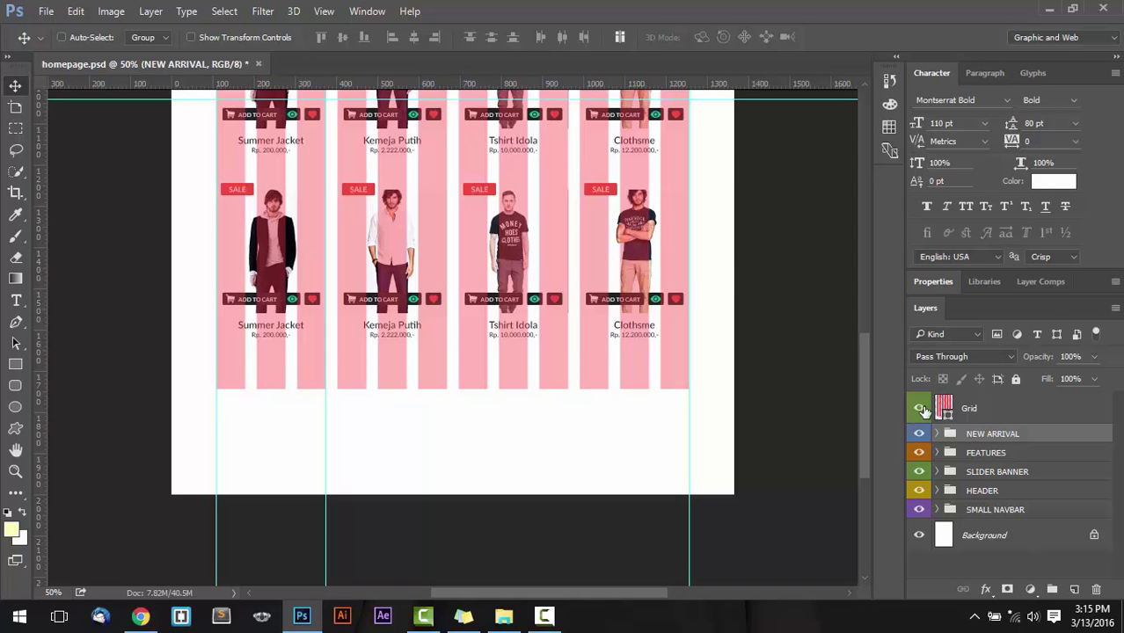
pyautogui.click(920, 409)
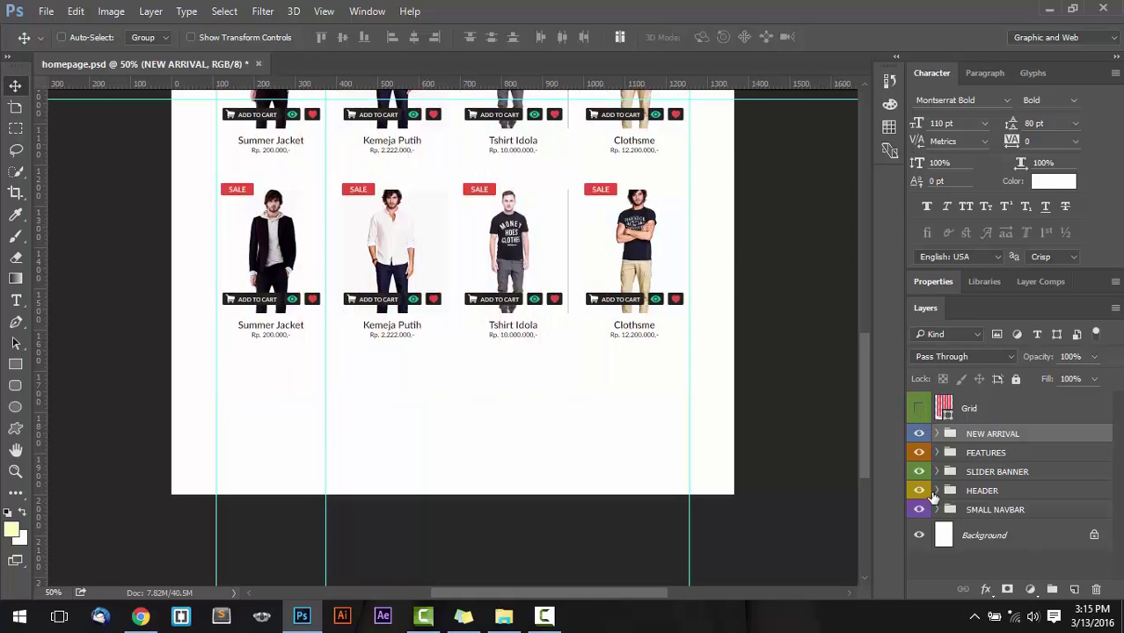
pyautogui.hotkey('ctrl', ';')
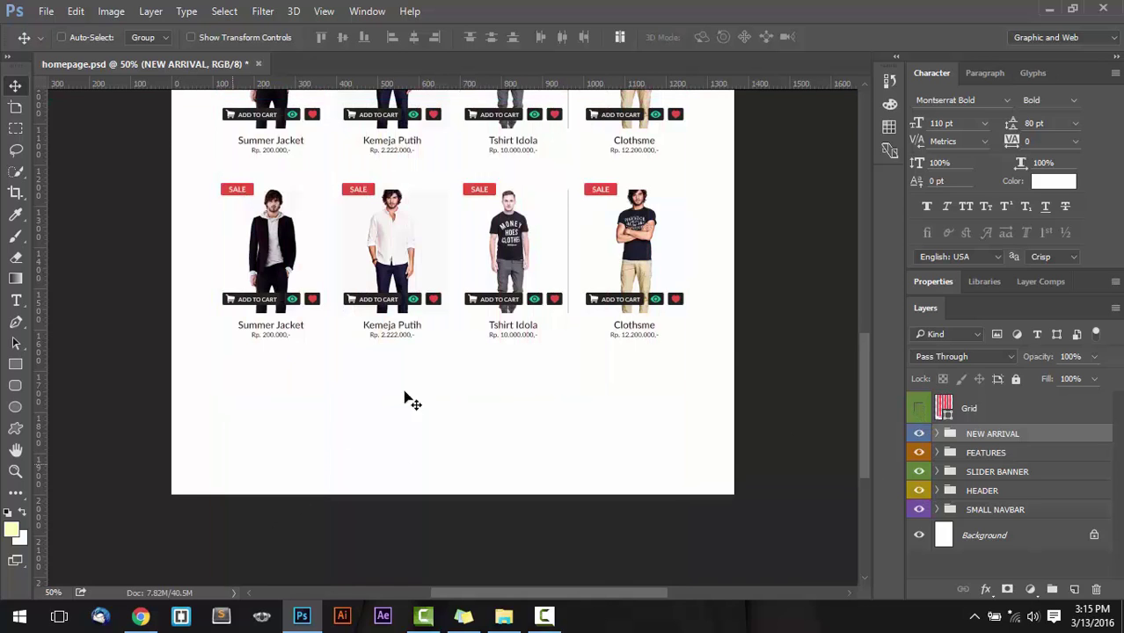
# - Create a 1368 × 150 px rectangle with the Rectangle tool
pyautogui.click(17, 365)
pyautogui.click(268, 415)
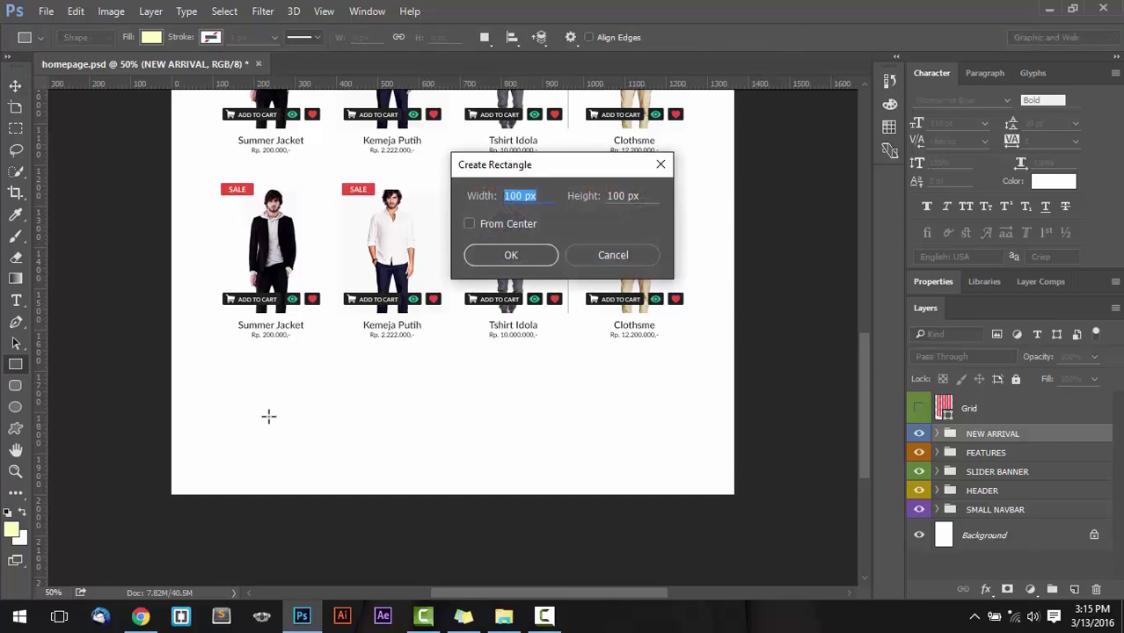
pyautogui.write('1368')
pyautogui.press('Tab')
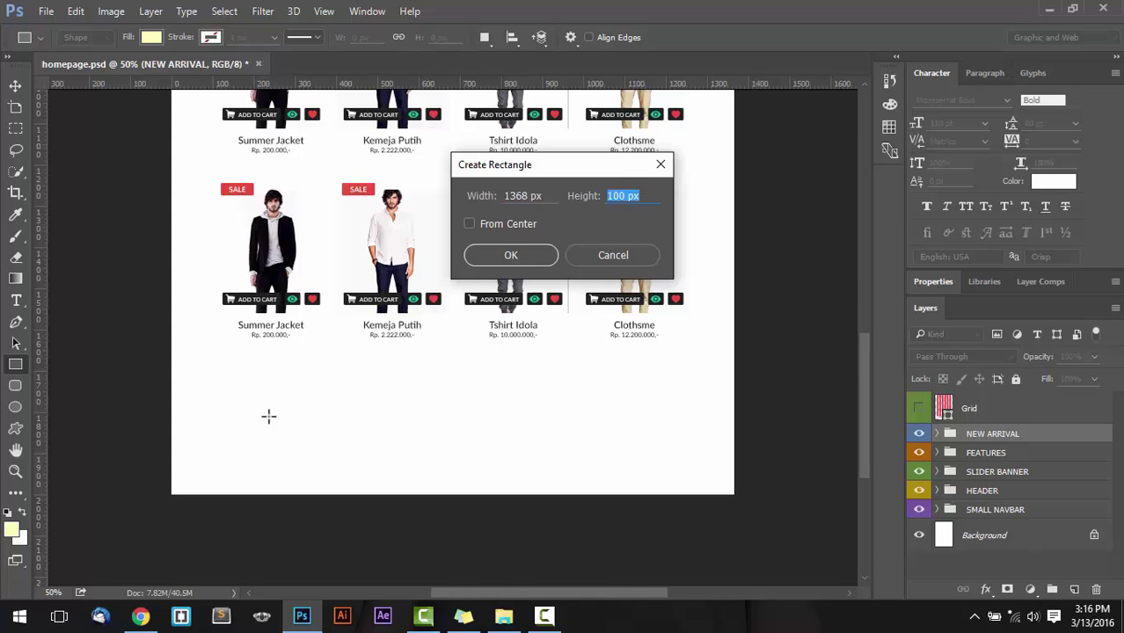
pyautogui.write('150')
pyautogui.press('Return')
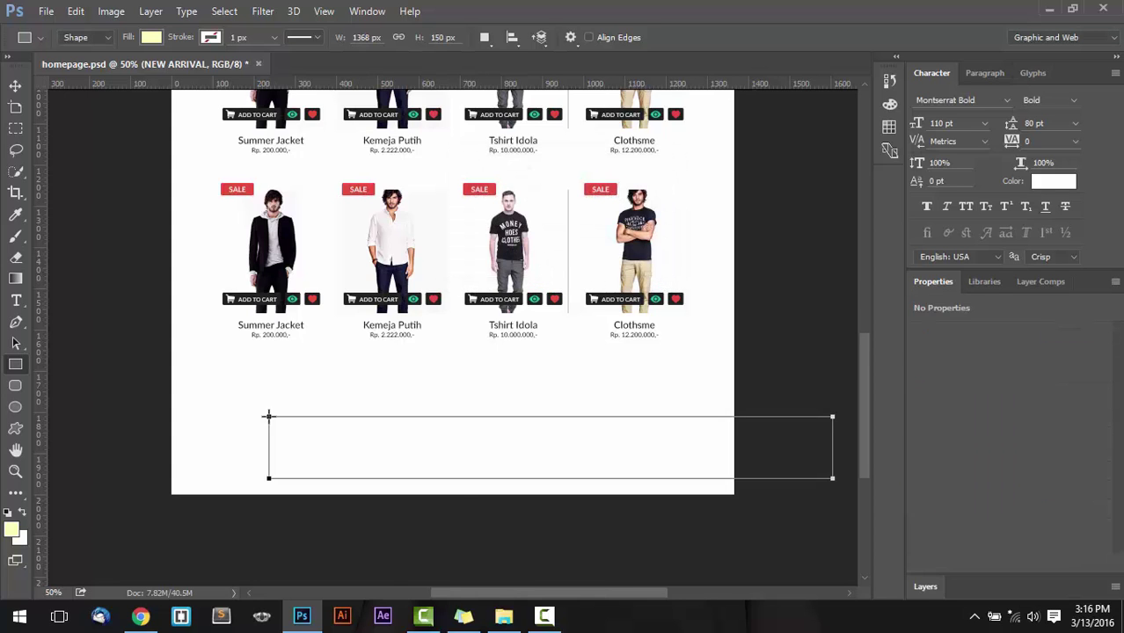
# - Fill the rectangle black and move it below the products at the page's left edge
pyautogui.press('v')
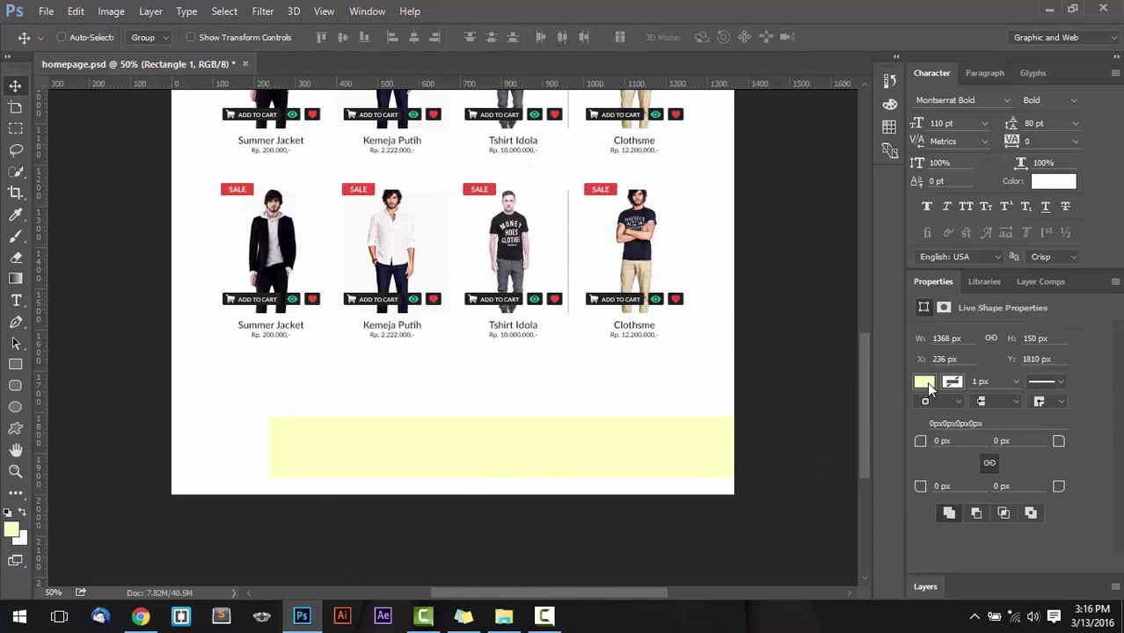
pyautogui.click(924, 382)
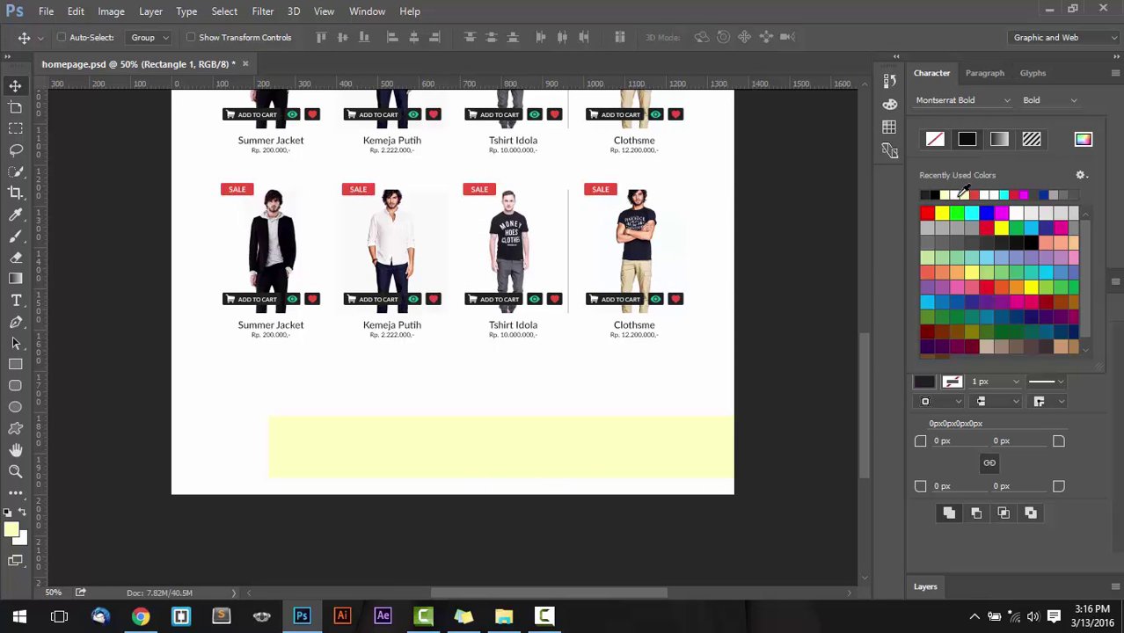
pyautogui.click(965, 193)
pyautogui.moveTo(582, 464); pyautogui.dragTo(486, 430)
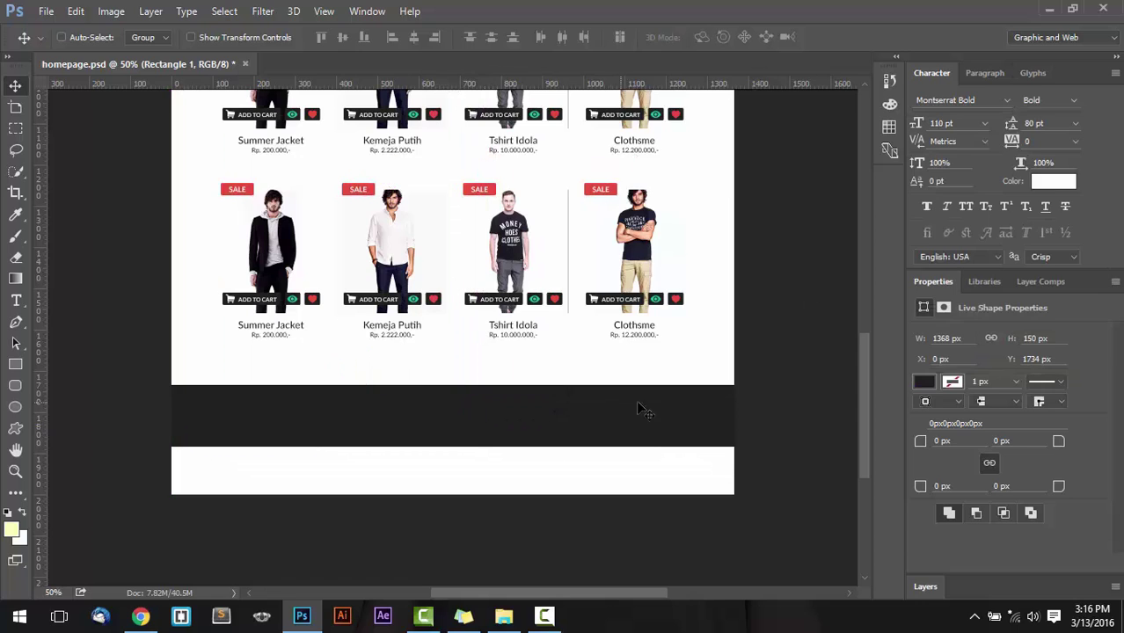
# - Rename the Rectangle 1 layer to background
pyautogui.click(926, 587)
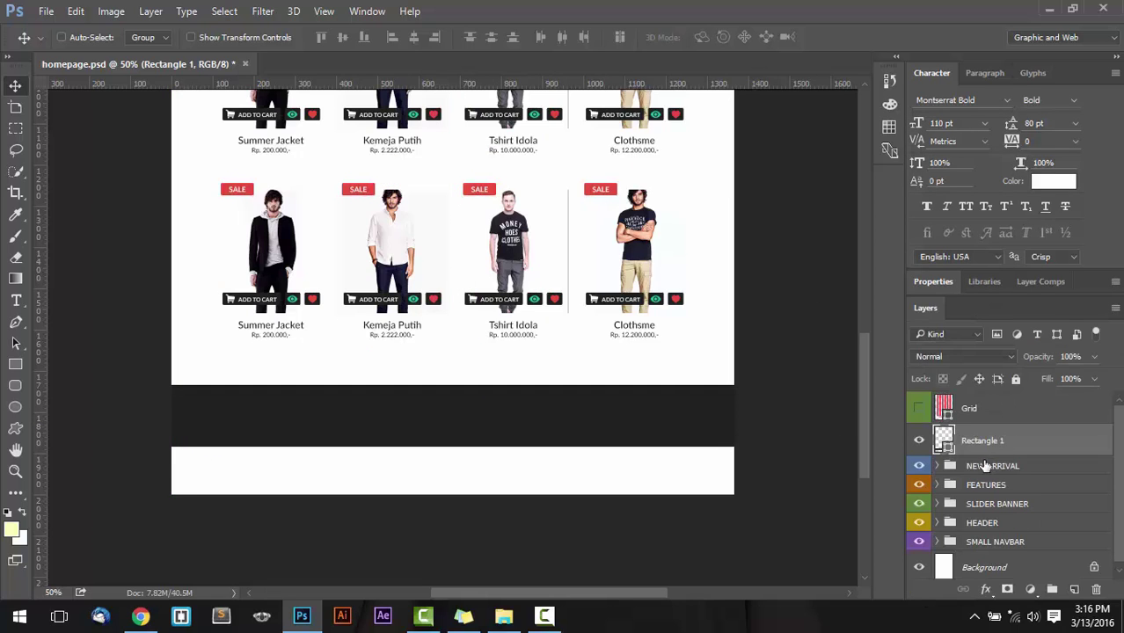
pyautogui.click(987, 463)
pyautogui.doubleClick(976, 444)
pyautogui.write('ound')
pyautogui.press('Return')
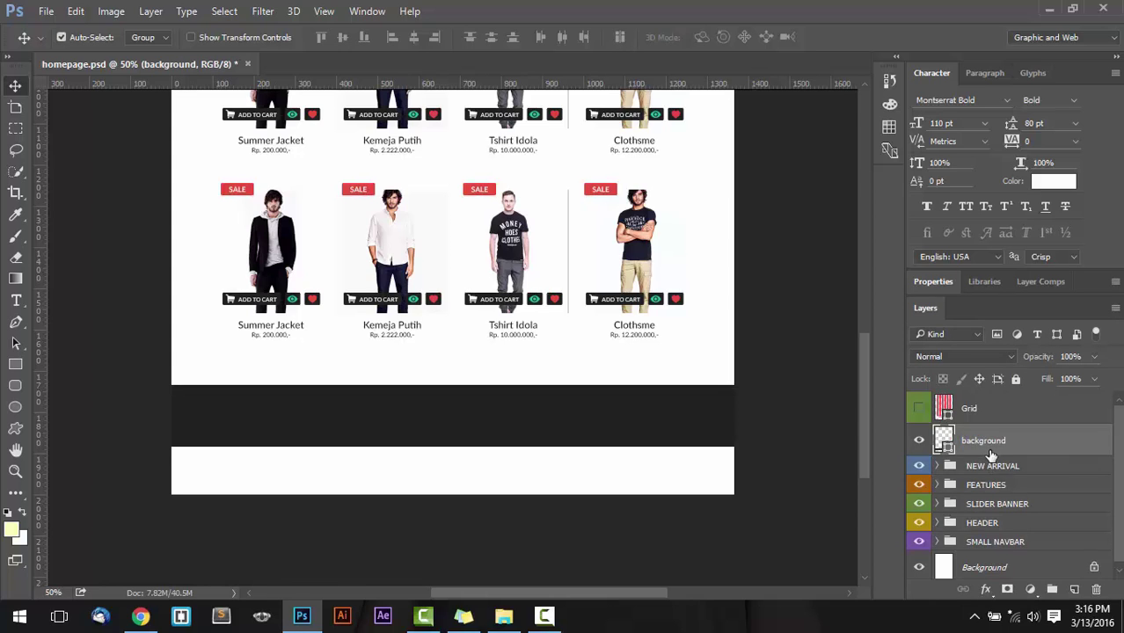
# - Group the background layer and name the group FOOTER
pyautogui.hotkey('ctrl', 'g')
pyautogui.doubleClick(979, 433)
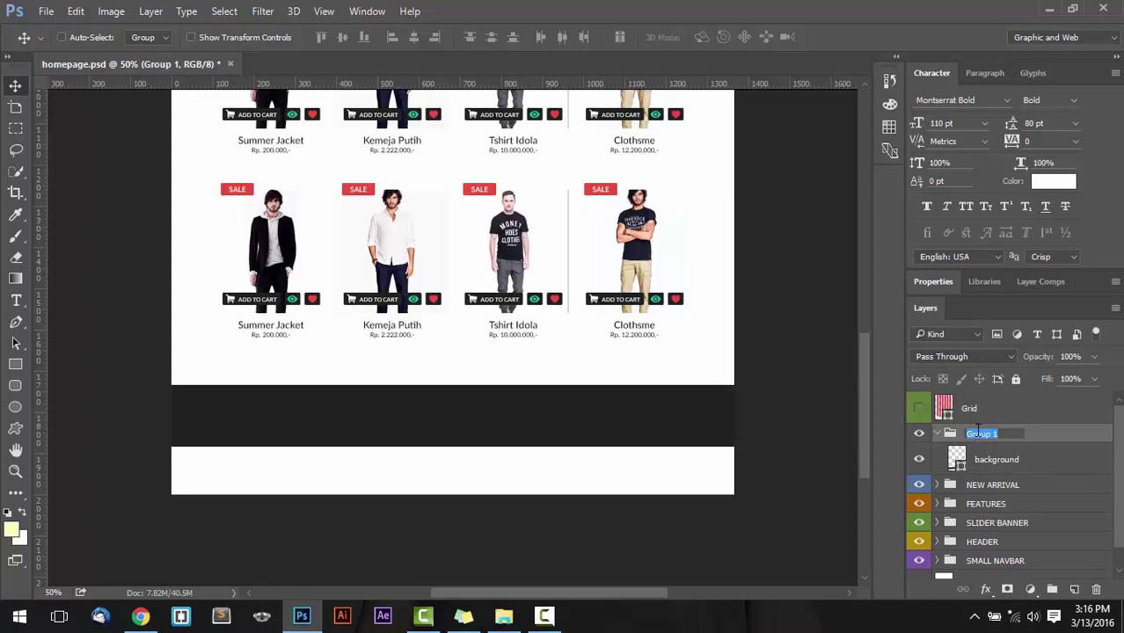
pyautogui.write('FOOTER')
pyautogui.press('Return')
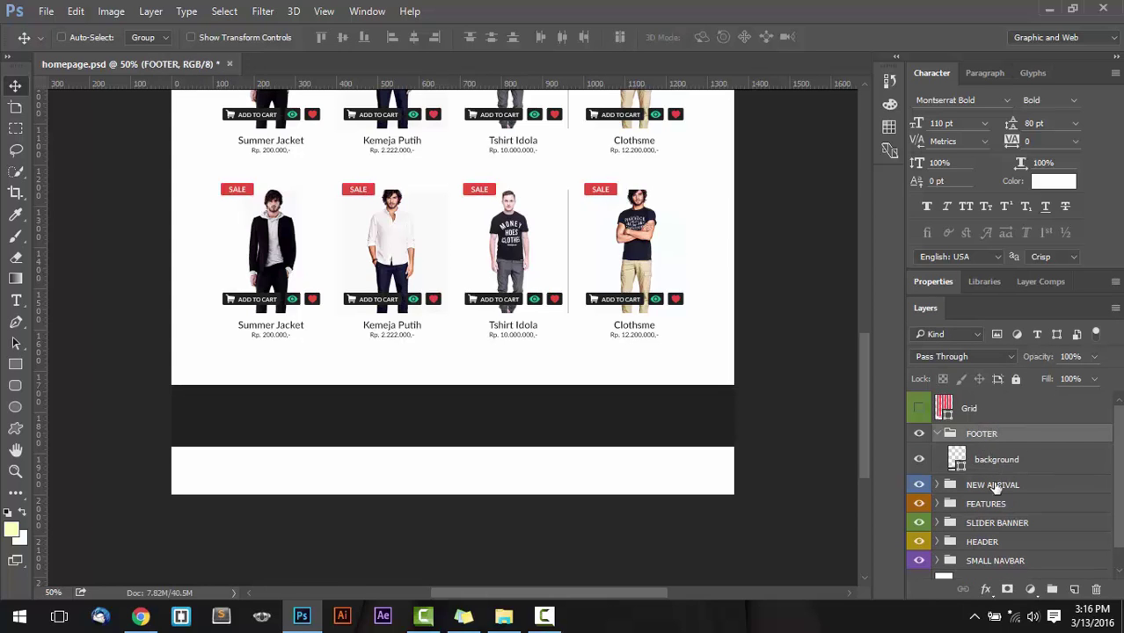
# - Select the Background layer, then the FOOTER group, and bring up its colour-label options
pyautogui.click(990, 576)
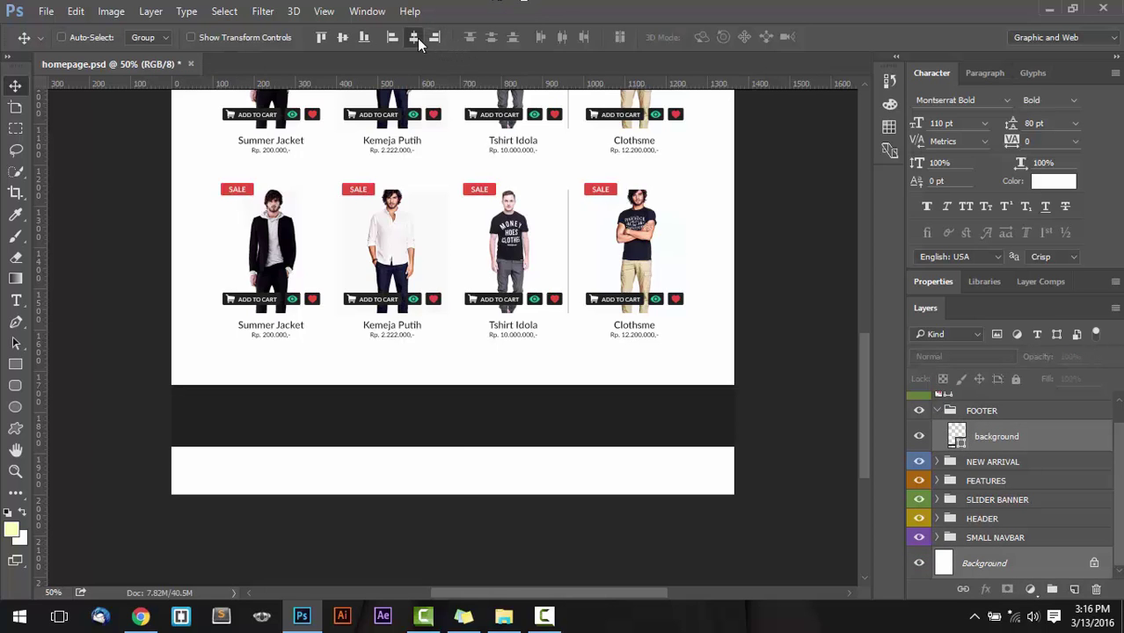
pyautogui.click(544, 616)
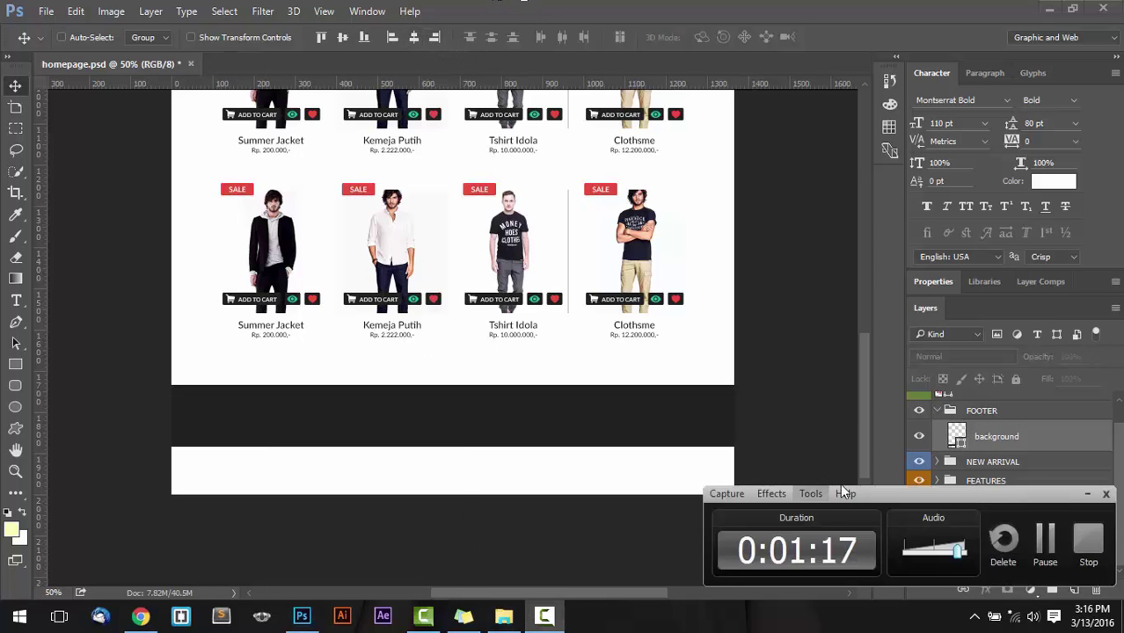
pyautogui.click(1062, 560)
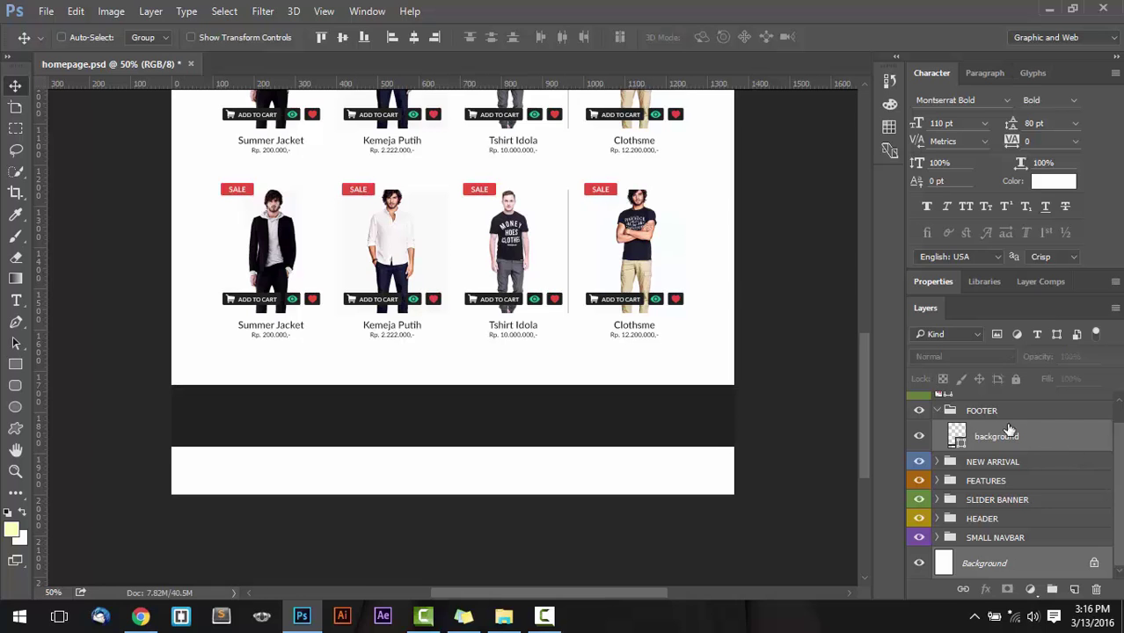
pyautogui.click(990, 411)
pyautogui.rightClick(919, 410)
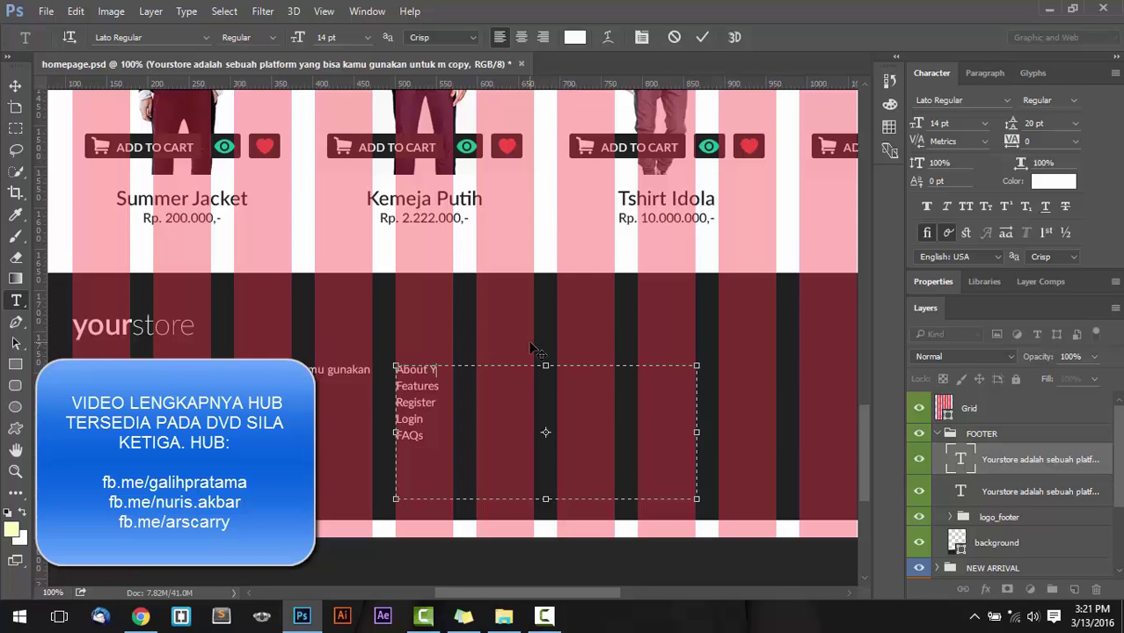
# - Finish the Login and FAQs link lines and correct the misspelled Youstore to Yourstore
pyautogui.write('ourstore')
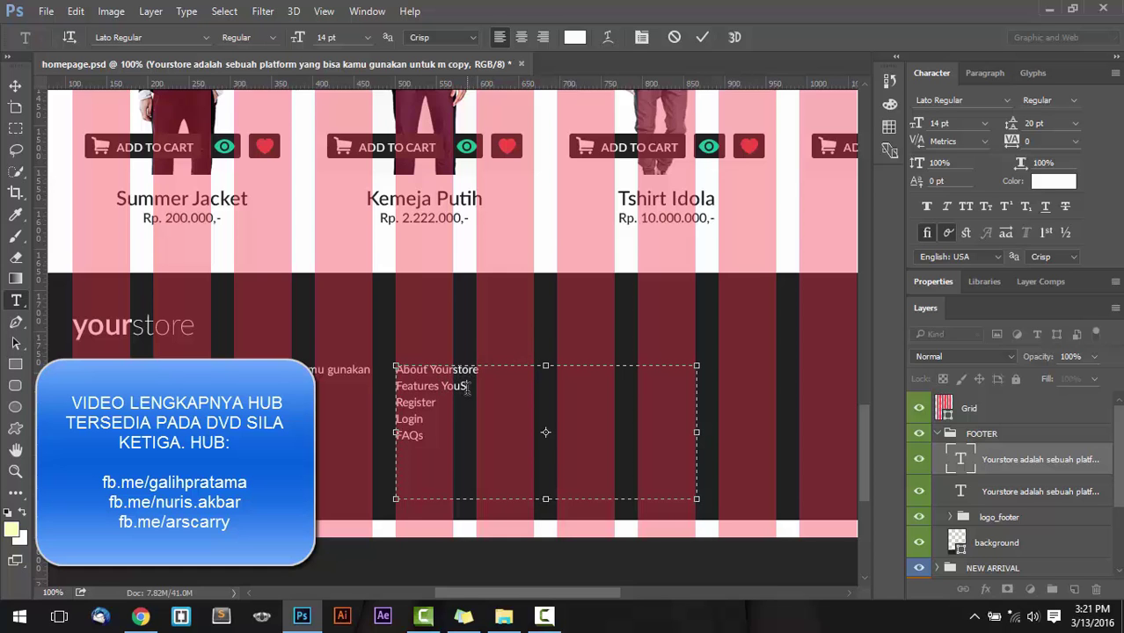
pyautogui.write('store')
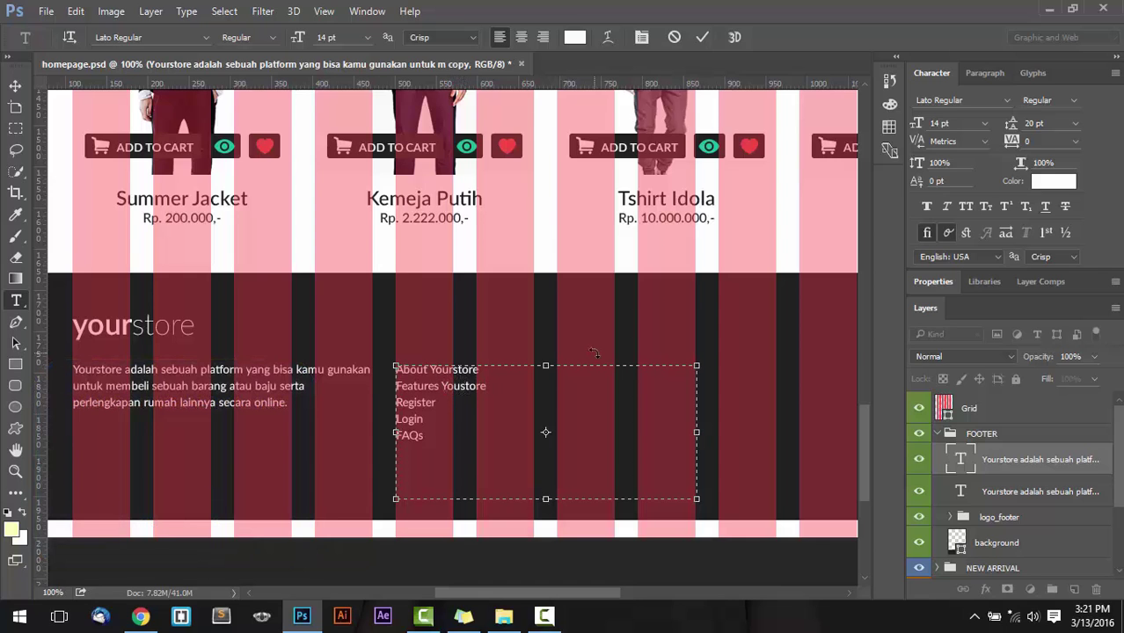
pyautogui.press('Left')
pyautogui.press('Left')
pyautogui.press('Left')
pyautogui.write('r')
pyautogui.click(466, 417)
pyautogui.write('ours')
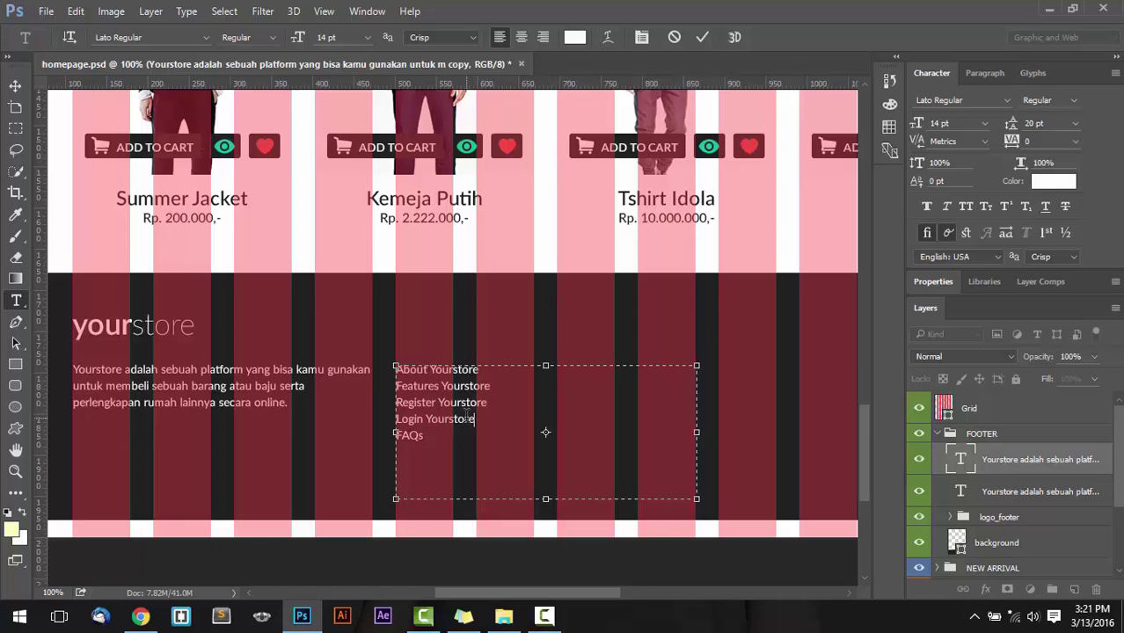
pyautogui.click(468, 437)
# - Colour all the footer link text blue #3498db, commit it, and hide the Grid layer
pyautogui.hotkey('ctrl', 'a')
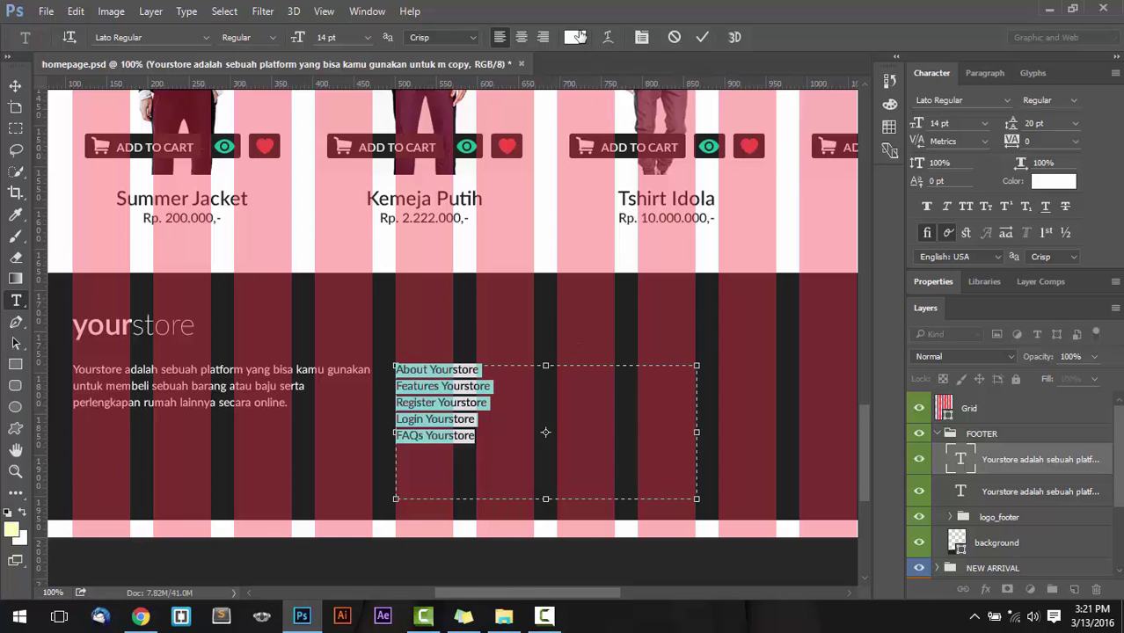
pyautogui.click(574, 37)
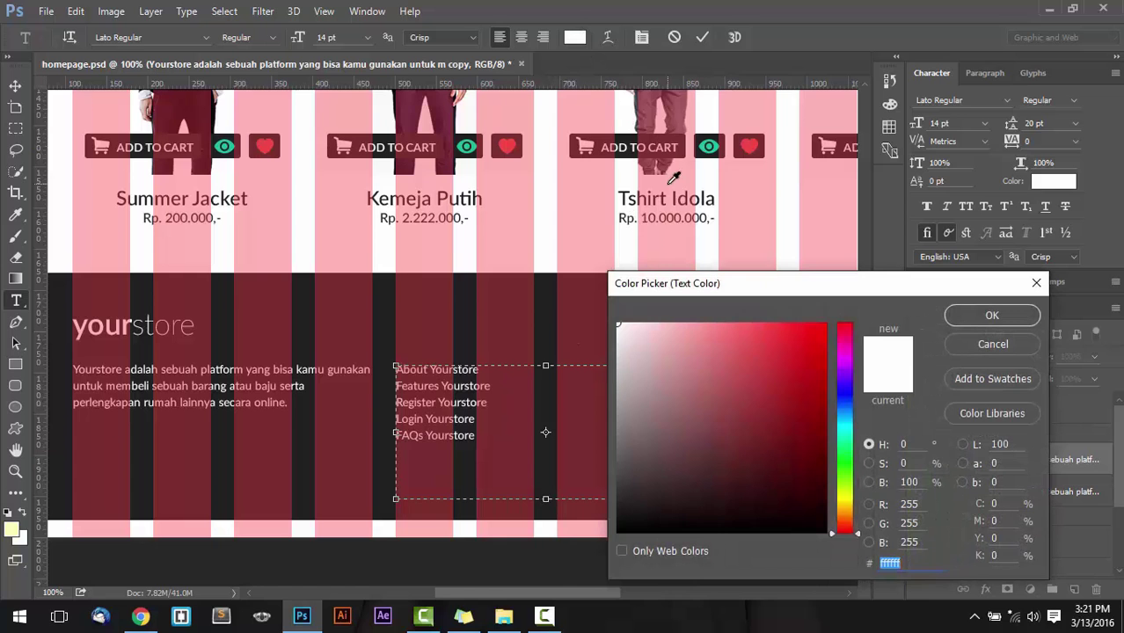
pyautogui.write('3498db')
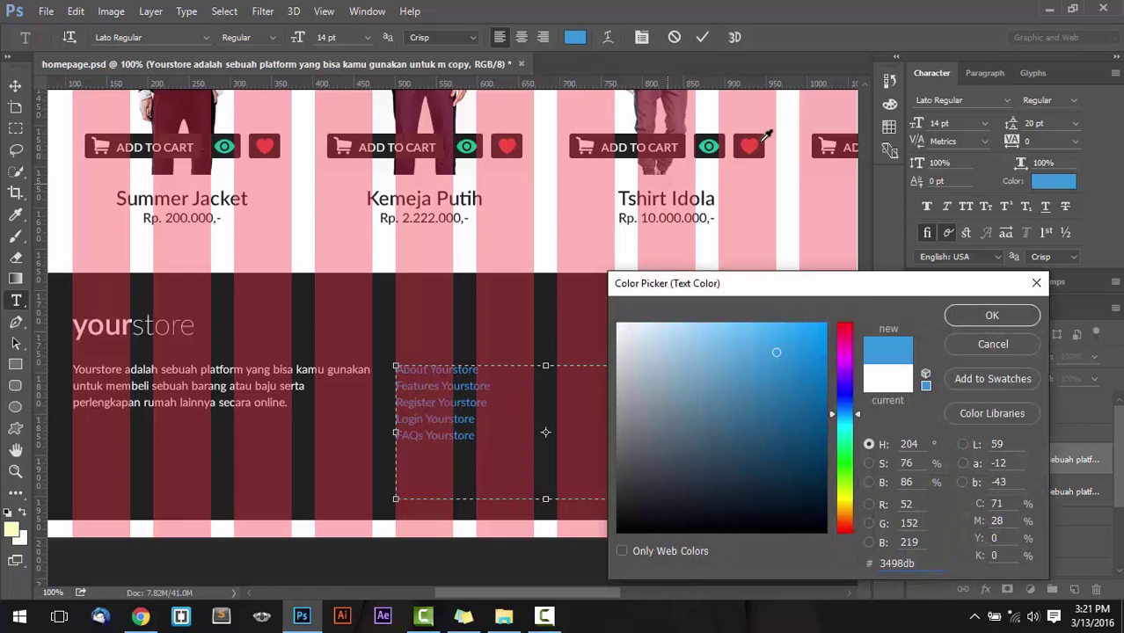
pyautogui.moveTo(910, 567); pyautogui.dragTo(874, 580)
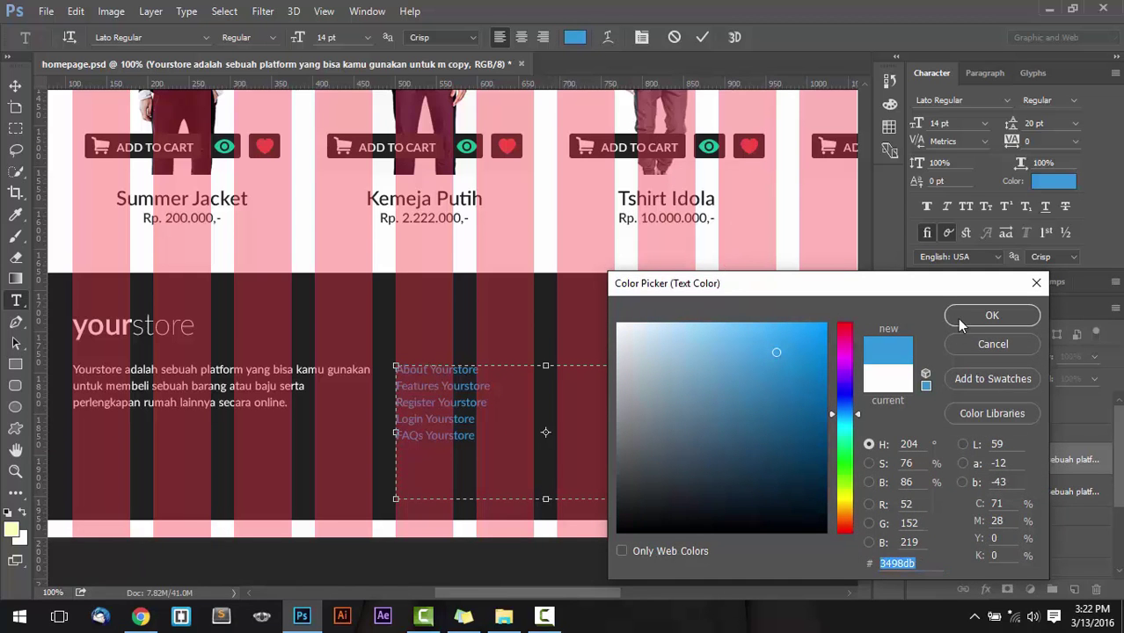
pyautogui.click(992, 315)
pyautogui.click(701, 37)
pyautogui.press('v')
pyautogui.click(919, 410)
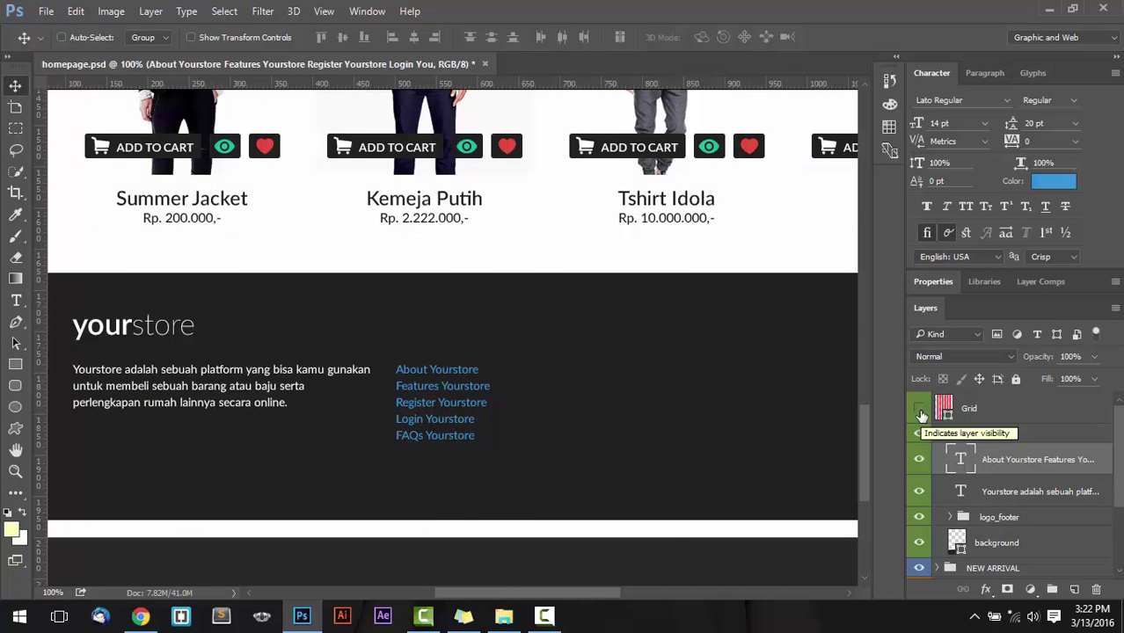
# - Show the Grid, duplicate the link text layer with Ctrl+J, and nudge the copy right into the next column
pyautogui.click(919, 409)
pyautogui.hscroll(2, 629, 365)
pyautogui.hscroll(1, 629, 365)
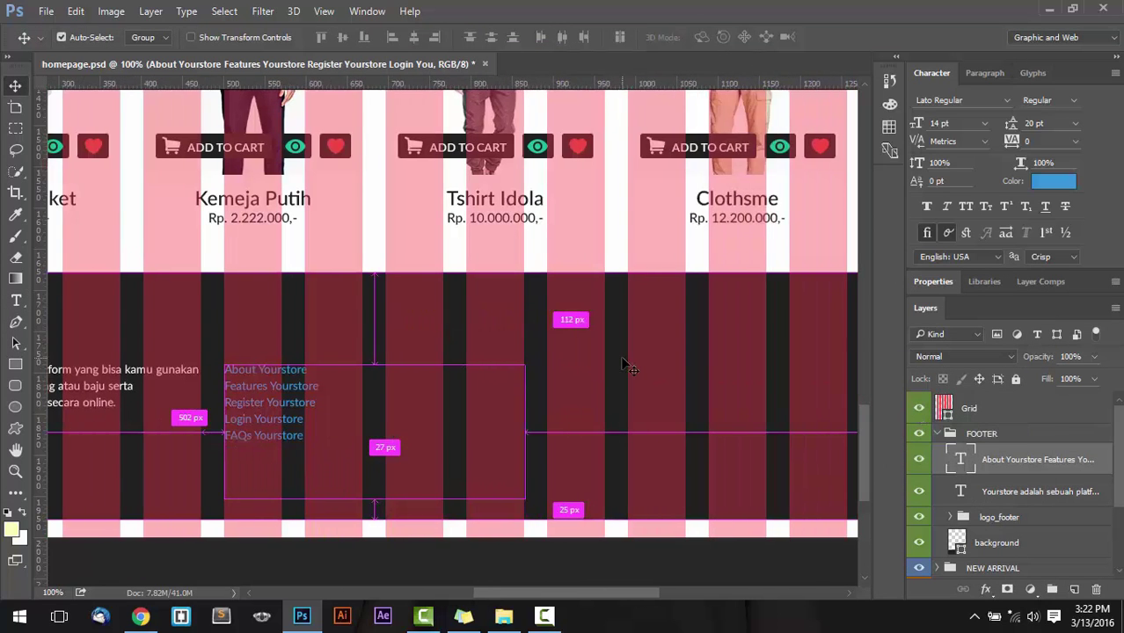
pyautogui.hscroll(2, 629, 365)
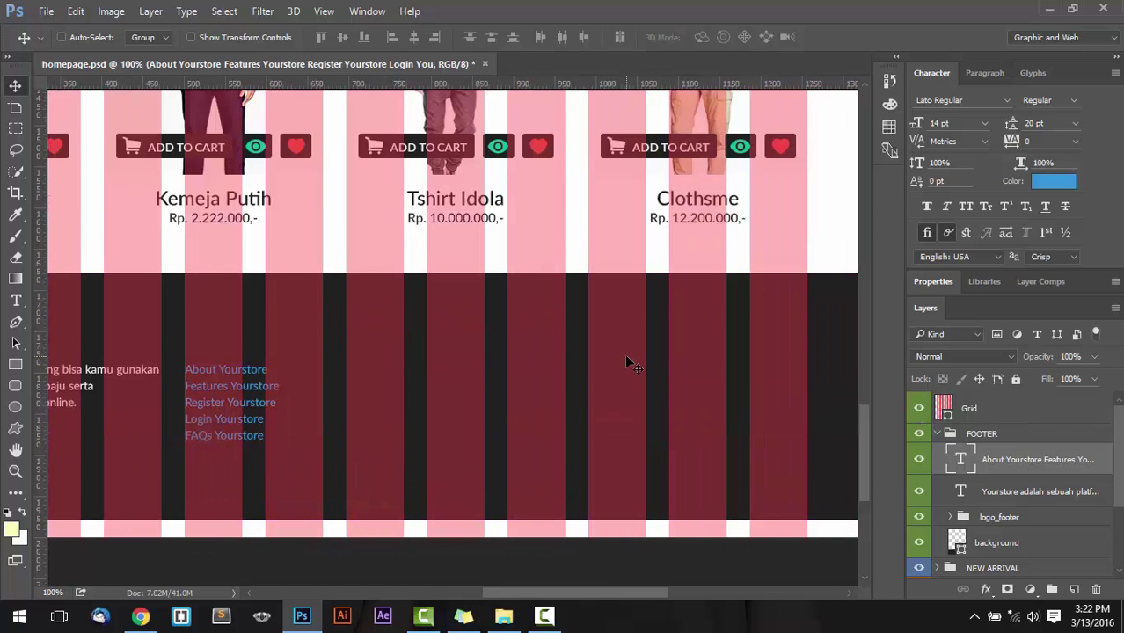
pyautogui.hotkey('ctrl', 'j')
pyautogui.hotkey('shift', 'Right')
pyautogui.hotkey('shift', 'Right')
pyautogui.hotkey('shift', 'Right')
pyautogui.hotkey('shift', 'Right')
pyautogui.hotkey('shift', 'Right')
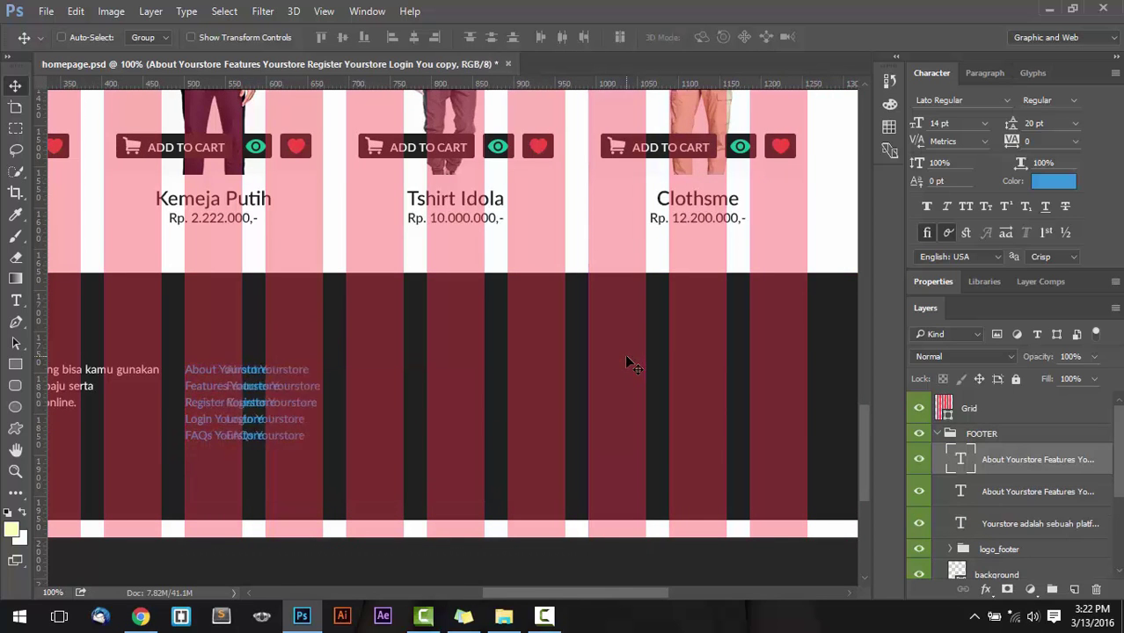
pyautogui.hotkey('shift', 'Right')
pyautogui.hotkey('shift', 'Right')
pyautogui.hotkey('shift', 'Right')
pyautogui.hotkey('shift', 'Right')
pyautogui.hotkey('shift', 'Right')
pyautogui.hotkey('shift', 'Right')
pyautogui.hotkey('shift', 'Right')
pyautogui.press('Left')
pyautogui.press('Left')
pyautogui.press('Left')
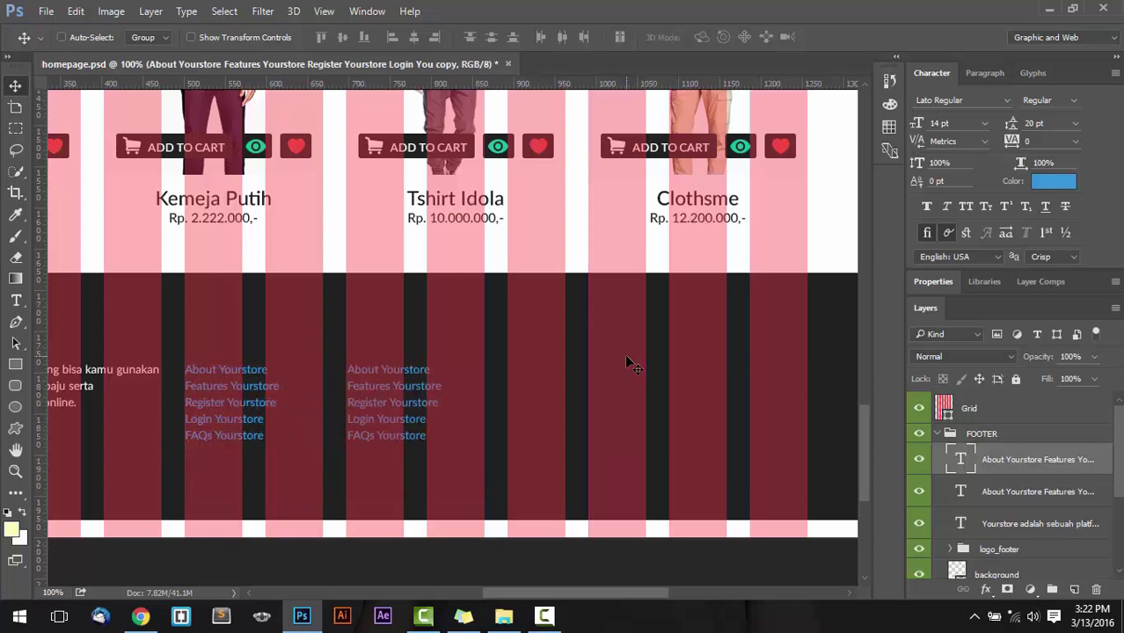
pyautogui.press('Left')
pyautogui.press('Left')
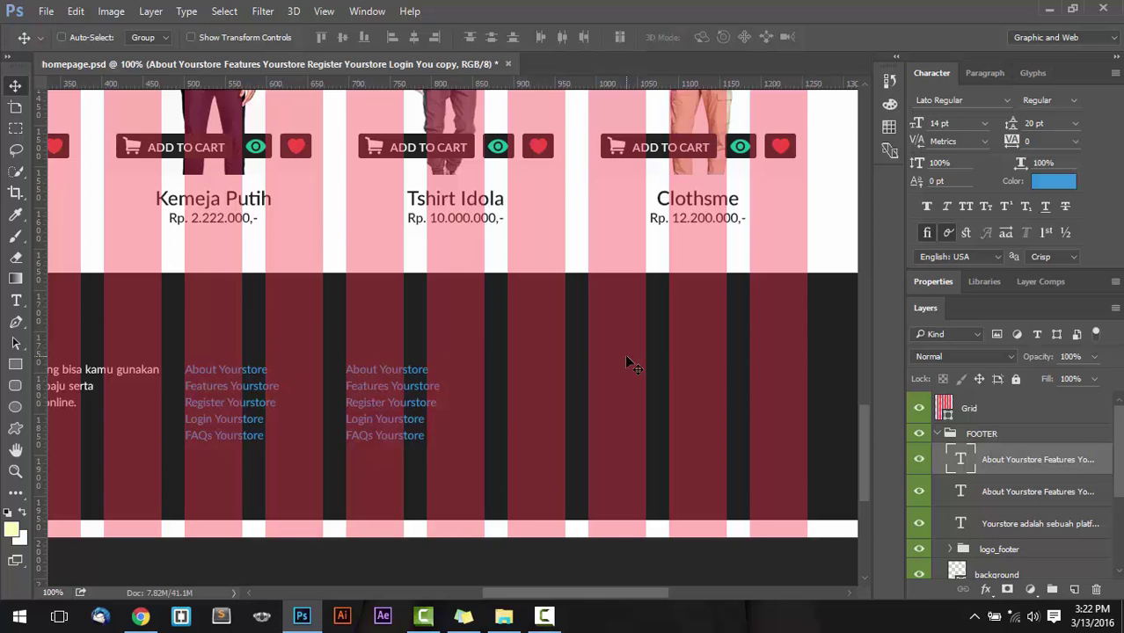
# - In the copied list, replace About, Features and Register with Career, Developer and Affiliate
pyautogui.click(17, 300)
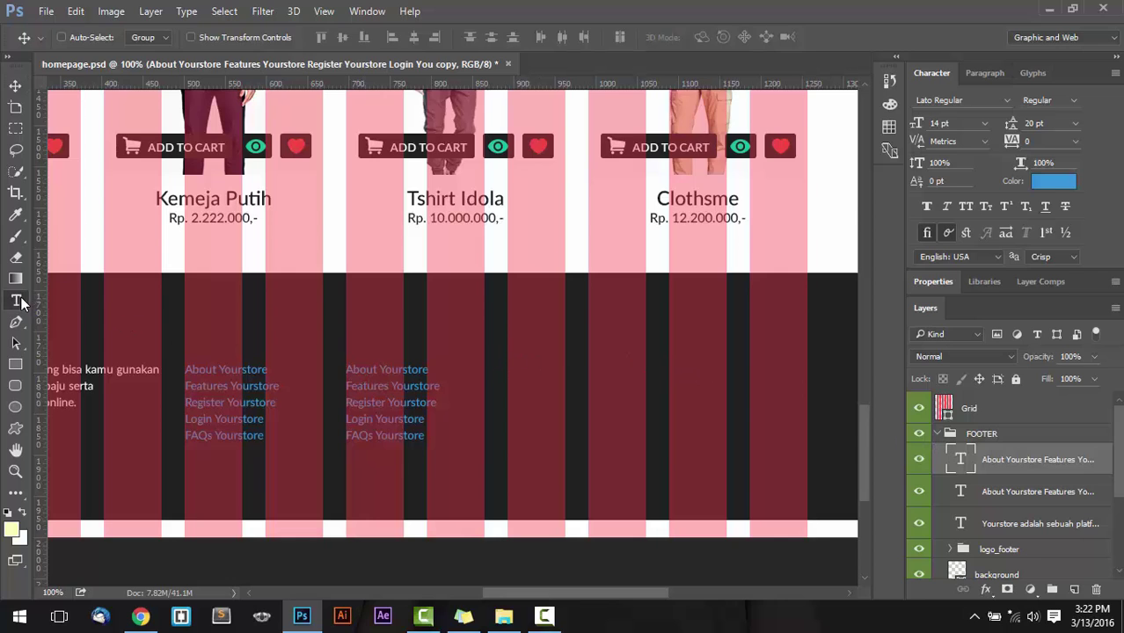
pyautogui.click(369, 370)
pyautogui.doubleClick(370, 370)
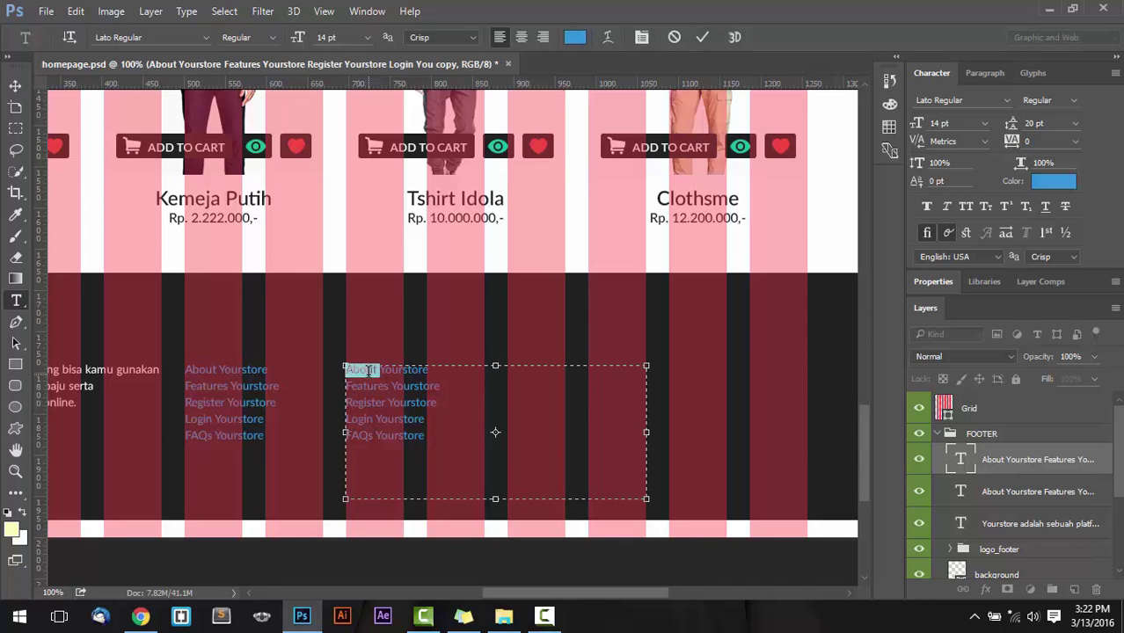
pyautogui.write('Career')
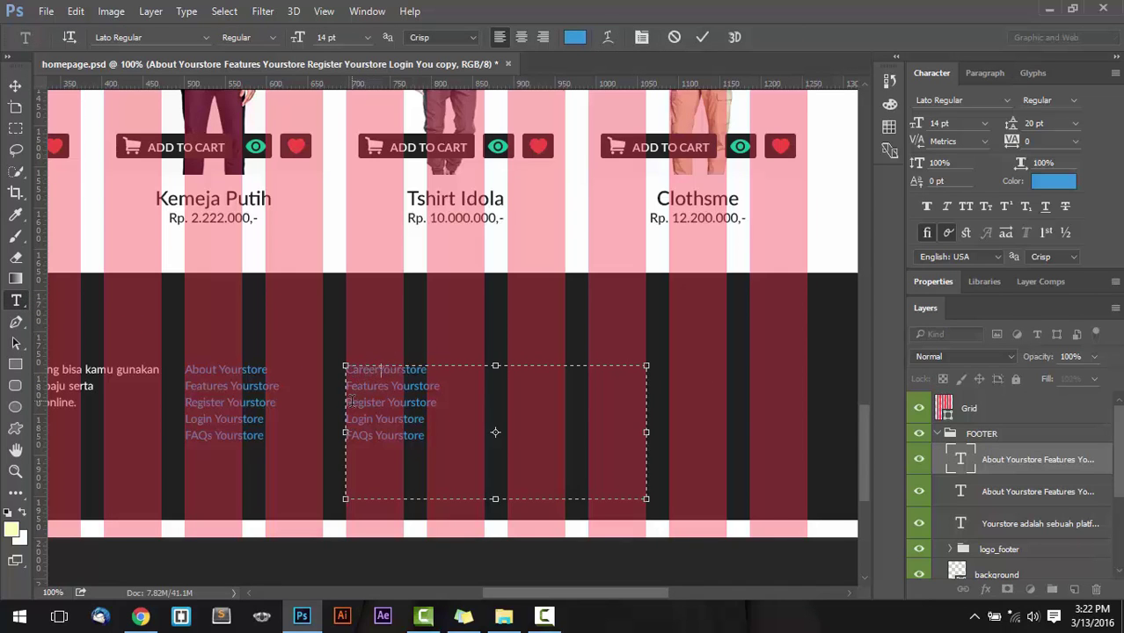
pyautogui.doubleClick(365, 387)
pyautogui.write('Dev')
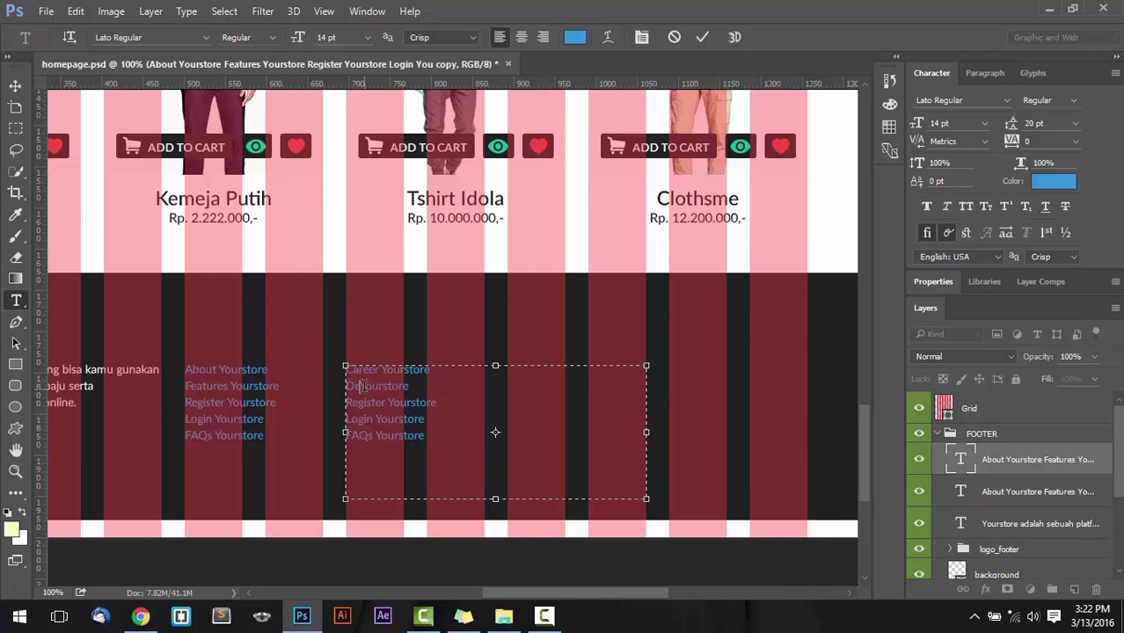
pyautogui.write('eloper')
pyautogui.doubleClick(371, 402)
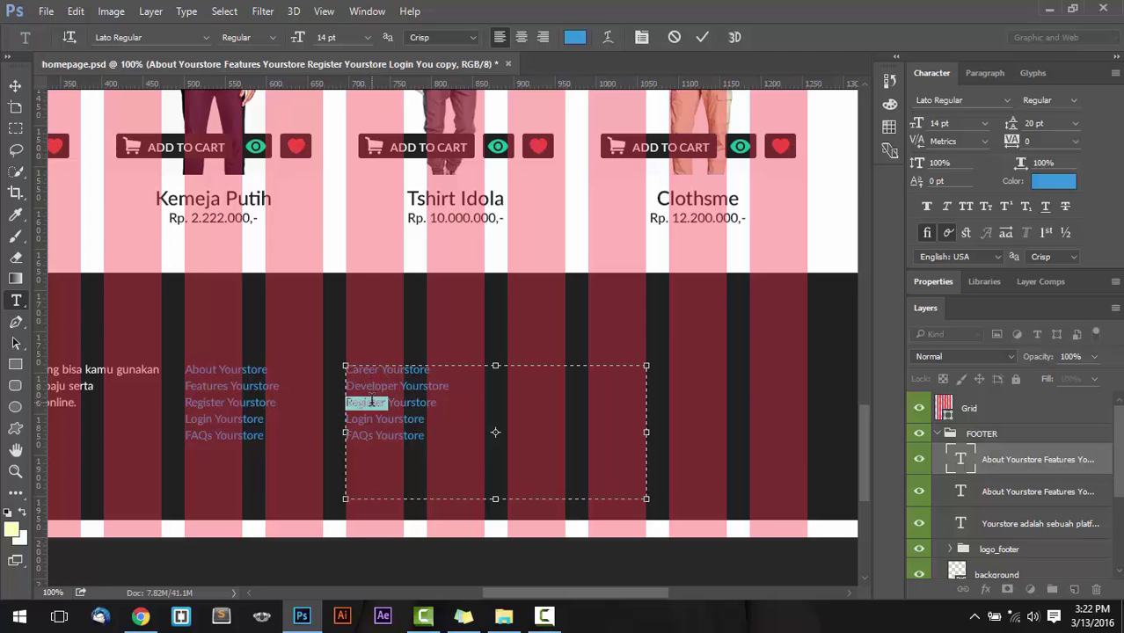
pyautogui.write('A')
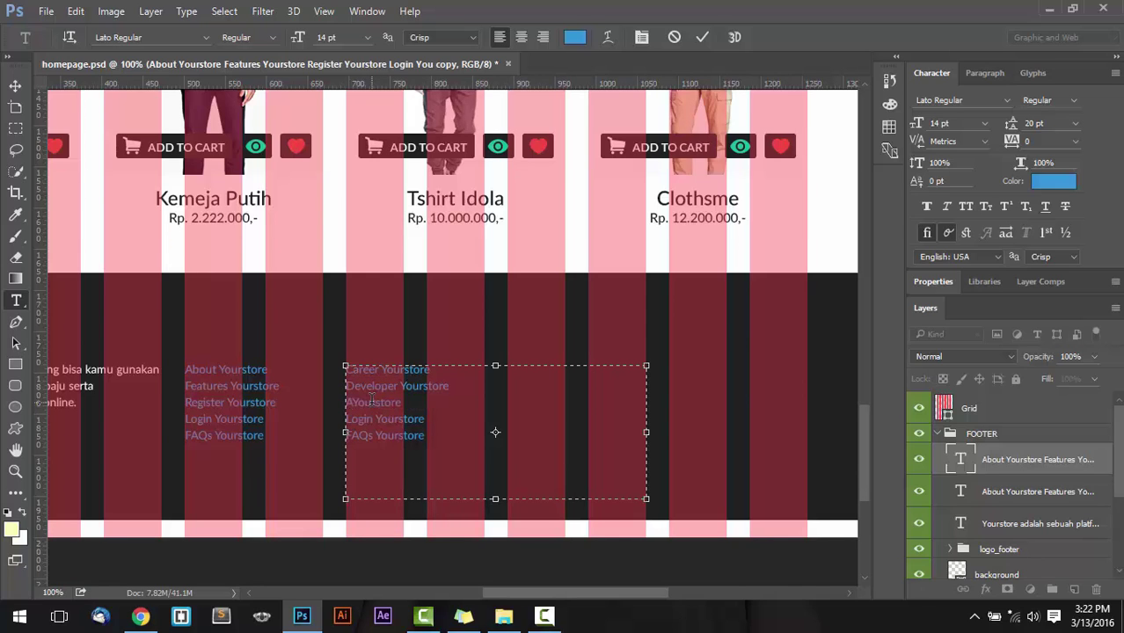
pyautogui.write('ffiliate')
# - Replace Login and FAQs with APIs and Contact, and commit the text edit
pyautogui.doubleClick(371, 420)
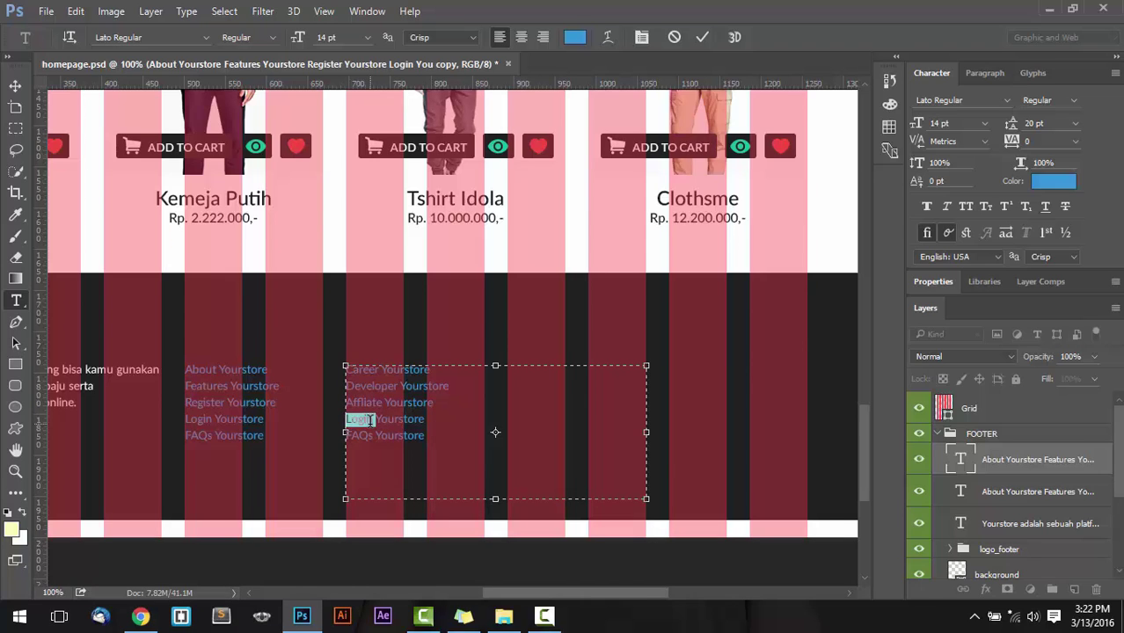
pyautogui.write('APIs')
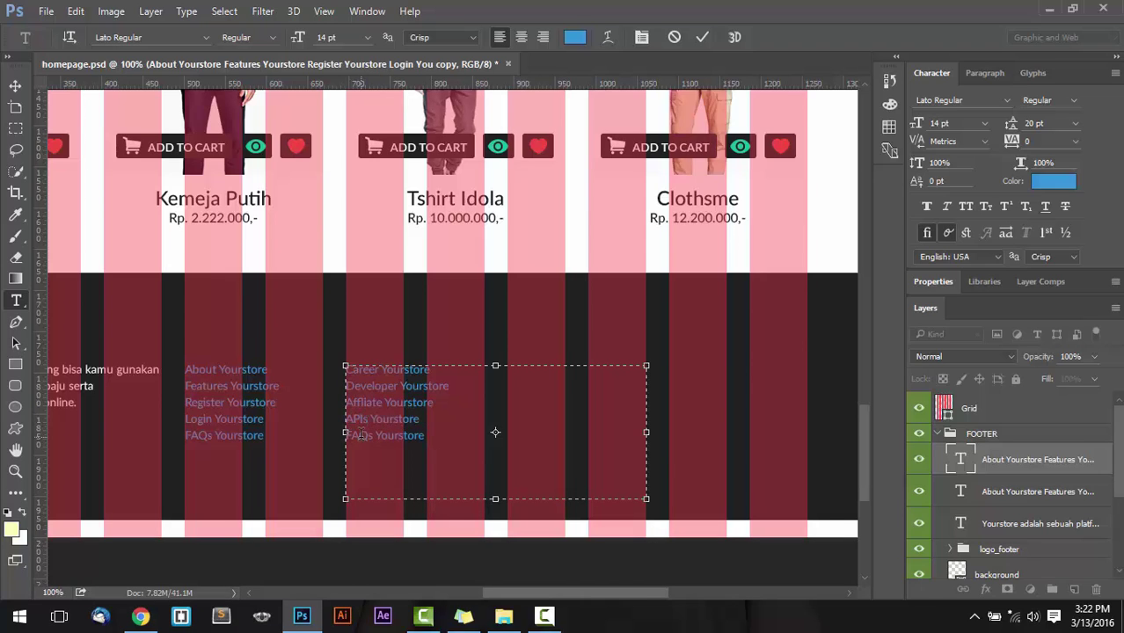
pyautogui.doubleClick(359, 435)
pyautogui.write('Conta')
pyautogui.write('ct')
pyautogui.click(702, 37)
# - Select both link column layers and duplicate them
pyautogui.press('v')
pyautogui.moveTo(482, 417); pyautogui.dragTo(1000, 471)
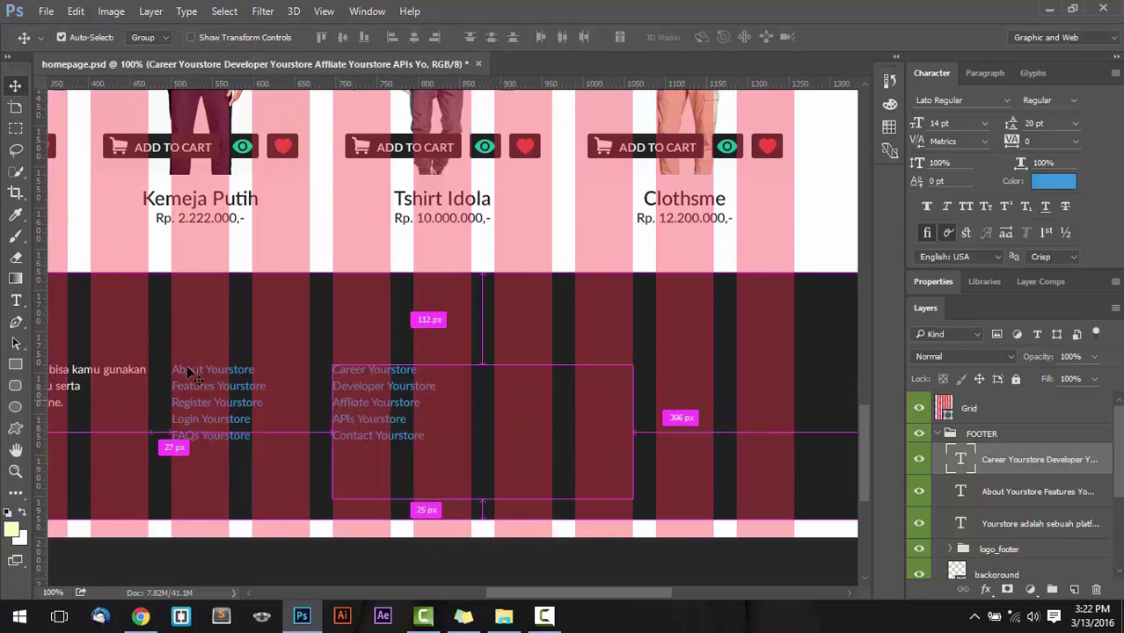
pyautogui.keyDown('shift'); pyautogui.click(989, 492); pyautogui.keyUp('shift')
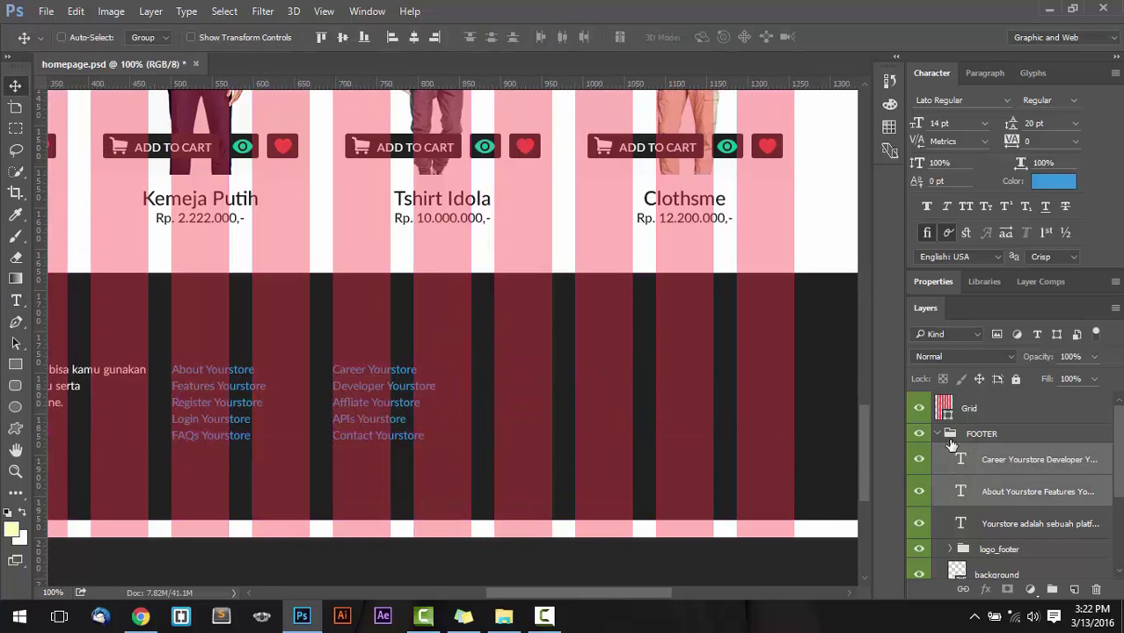
pyautogui.rightClick(983, 460)
pyautogui.click(756, 164)
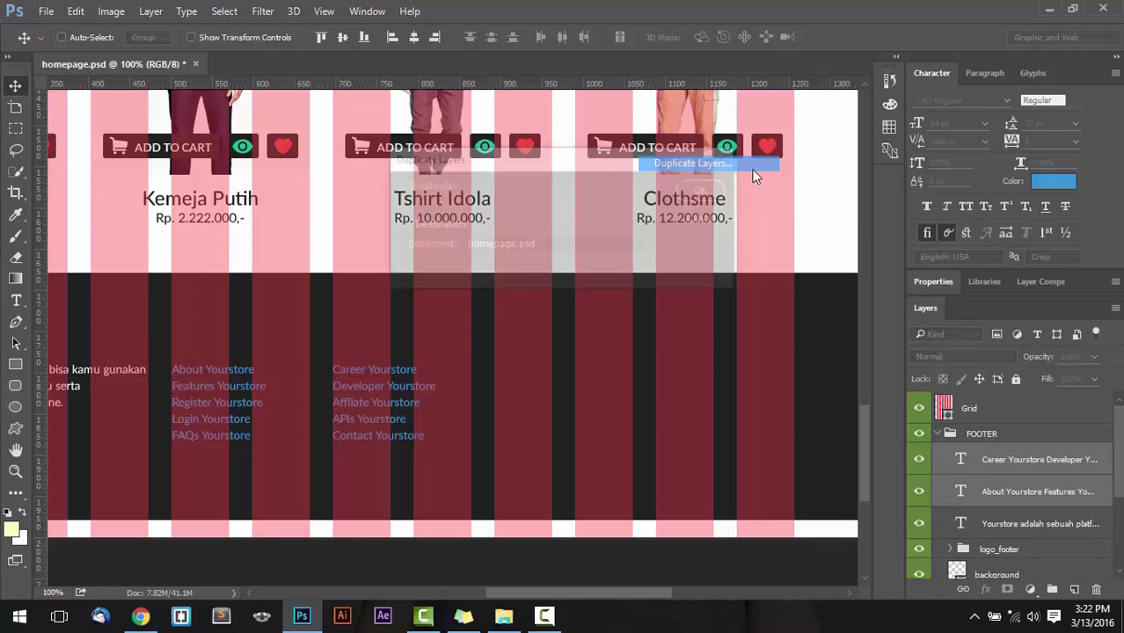
pyautogui.click(714, 189)
# - Shift the duplicated columns right to form the third and fourth link columns
pyautogui.hotkey('shift', 'Right')
pyautogui.hotkey('shift', 'Right')
pyautogui.hotkey('shift', 'Right')
pyautogui.hotkey('shift', 'Right')
pyautogui.hotkey('shift', 'Right')
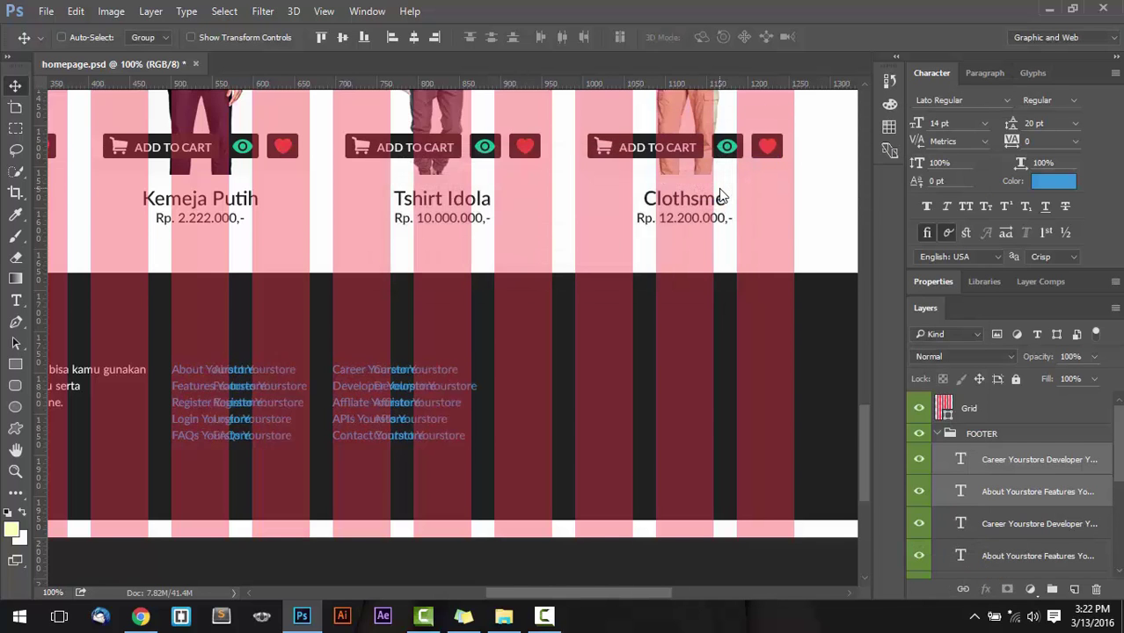
pyautogui.hotkey('shift', 'Right')
pyautogui.hotkey('shift', 'Right')
pyautogui.hotkey('shift', 'Right')
pyautogui.hotkey('shift', 'Right')
pyautogui.hotkey('shift', 'Right')
pyautogui.hotkey('shift', 'Right')
pyautogui.hotkey('shift', 'Right')
pyautogui.hotkey('shift', 'Right')
pyautogui.hotkey('shift', 'Right')
pyautogui.hotkey('shift', 'Right')
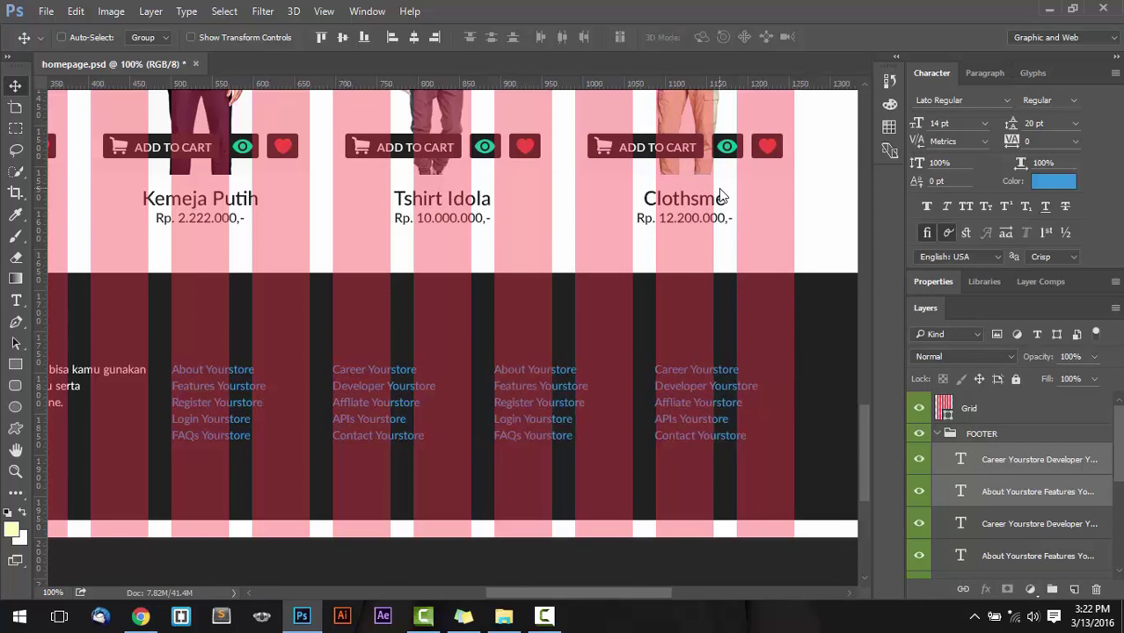
pyautogui.hotkey('shift', 'Right')
pyautogui.press('Right')
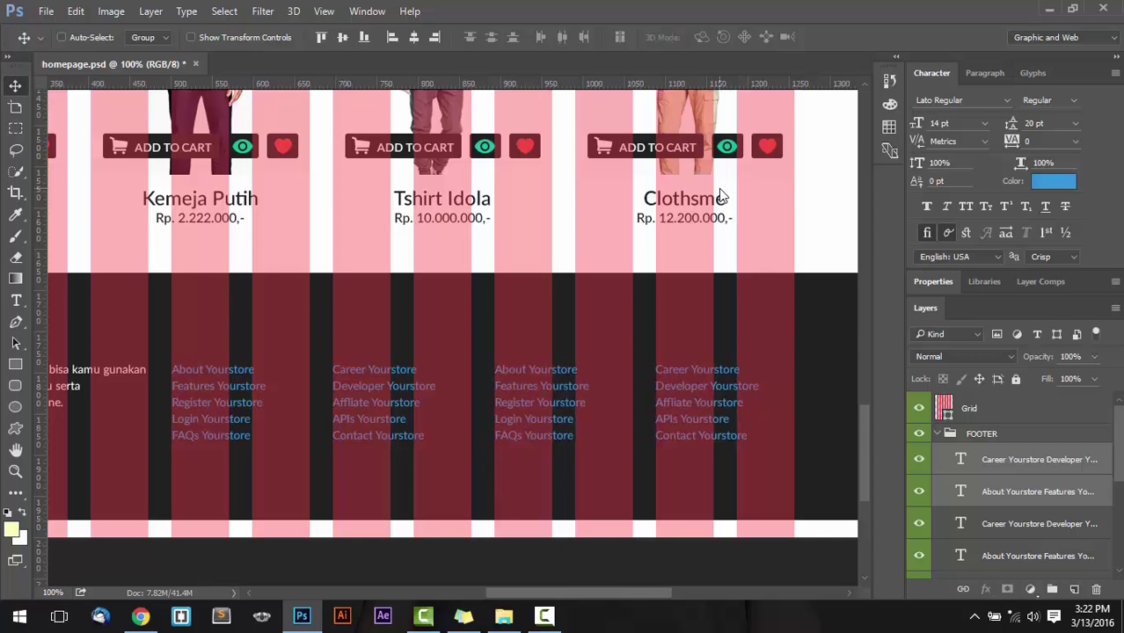
pyautogui.press('Right')
# - Hide the Grid overlay and scroll around to review the four-column footer
pyautogui.click(918, 408)
pyautogui.scroll(-1, 566, 294)
pyautogui.scroll(2, 566, 294)
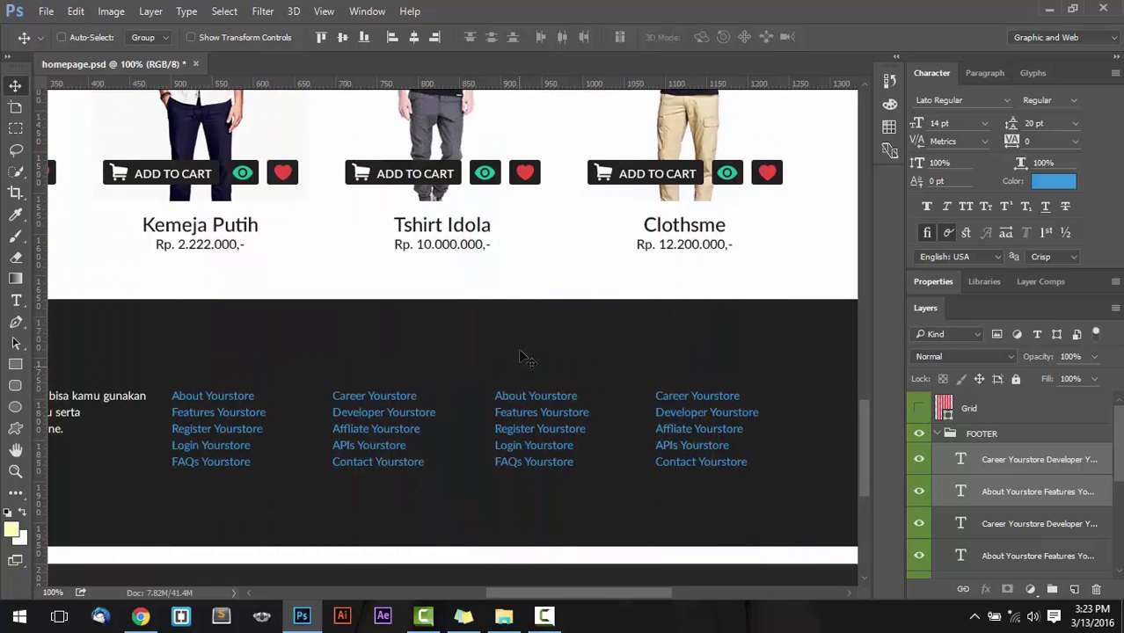
pyautogui.scroll(-1, 524, 358)
pyautogui.scroll(2, 525, 358)
pyautogui.keyDown('ctrl'); pyautogui.hscroll(-3, 303, 415); pyautogui.keyUp('ctrl')
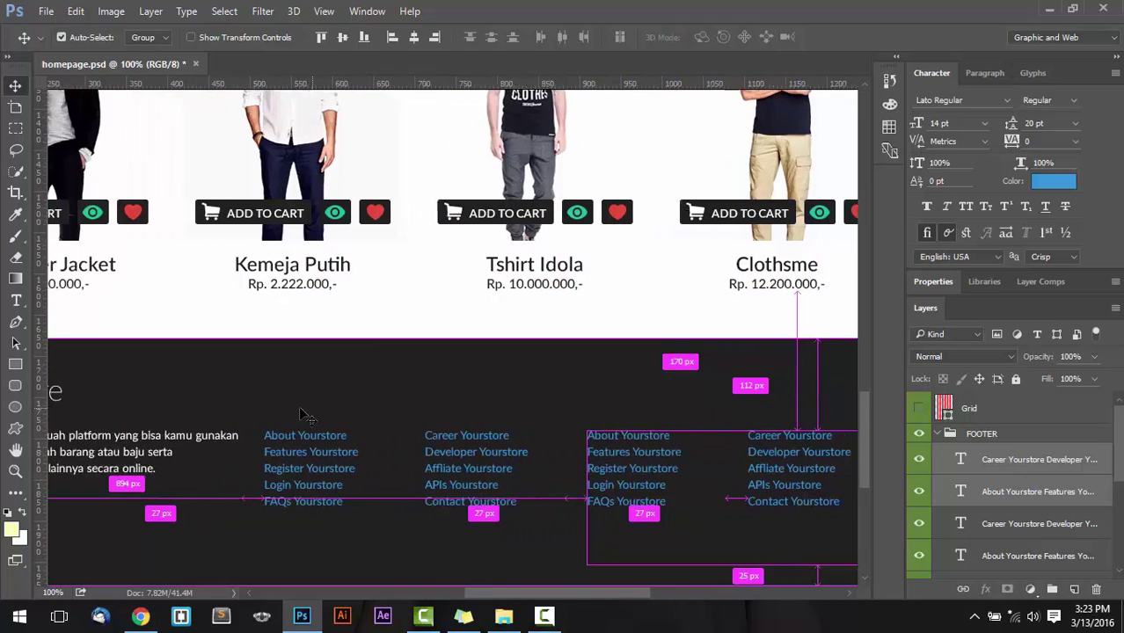
pyautogui.keyDown('ctrl'); pyautogui.hscroll(-2, 303, 415); pyautogui.keyUp('ctrl')
pyautogui.scroll(-1, 308, 406)
pyautogui.keyDown('ctrl'); pyautogui.hscroll(-2, 313, 404); pyautogui.keyUp('ctrl')
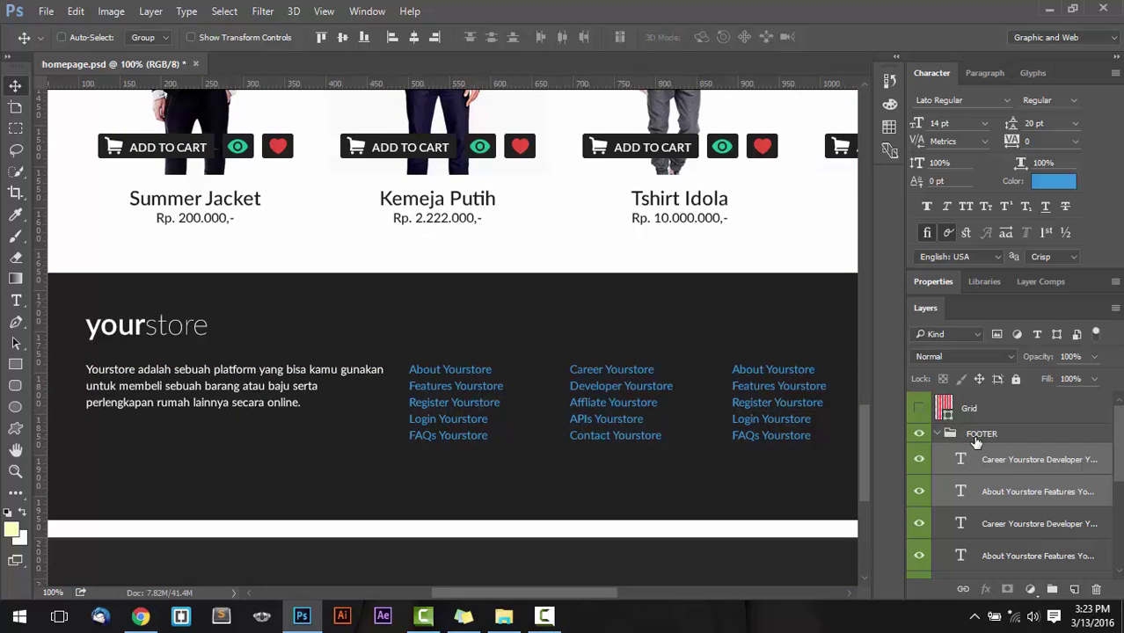
pyautogui.scroll(-1, 975, 443)
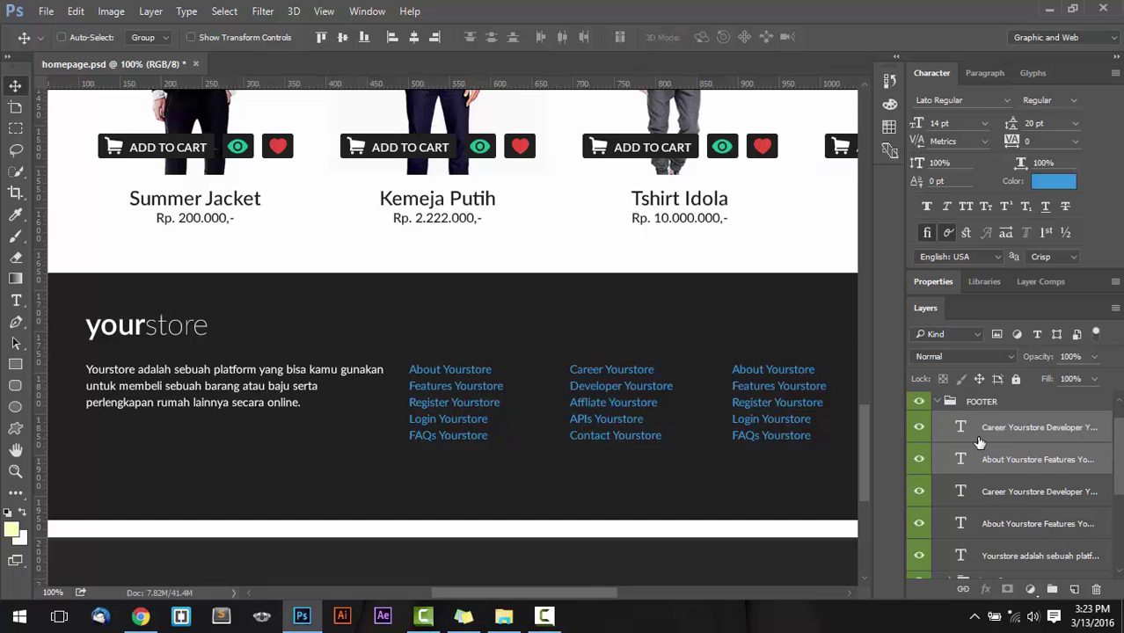
pyautogui.scroll(1, 979, 441)
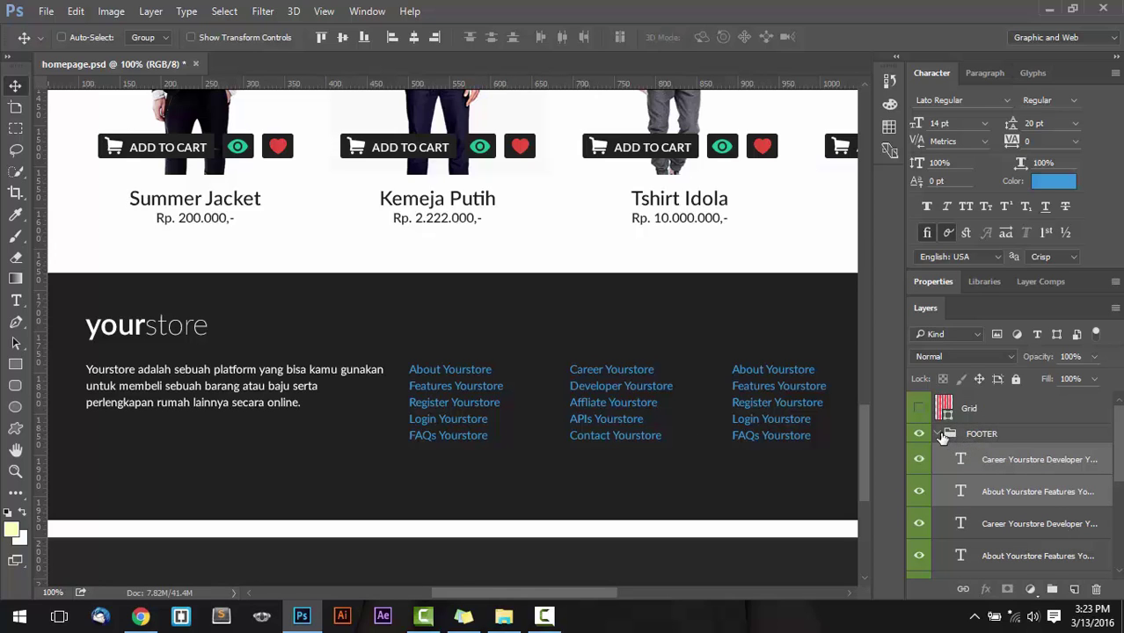
pyautogui.scroll(-3, 976, 457)
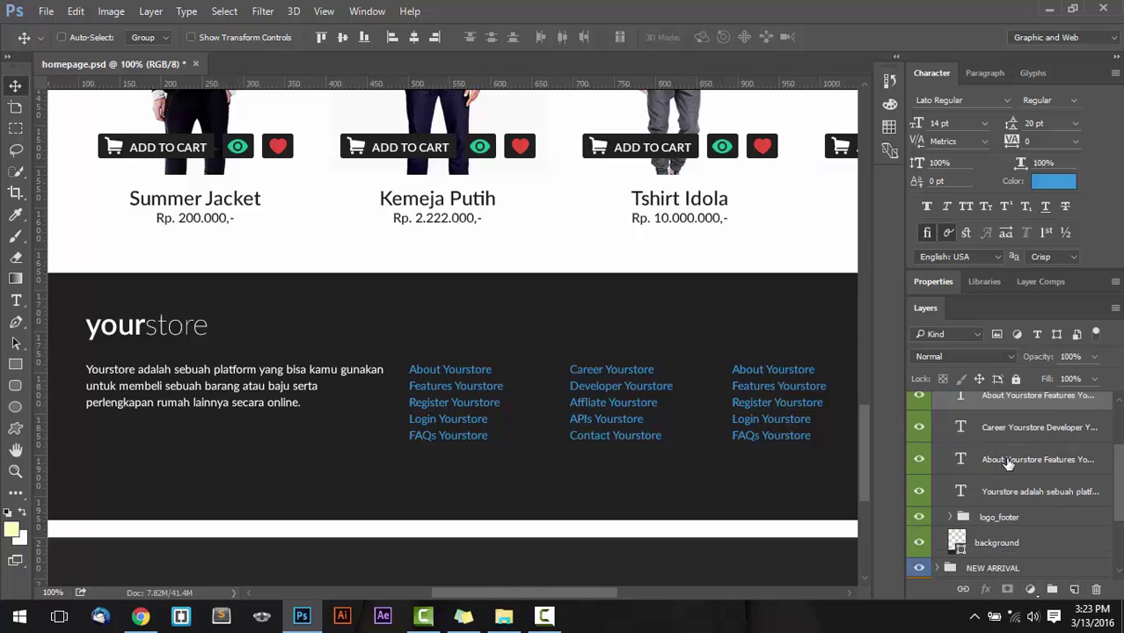
# - Free-transform the footer background layer to 258 px tall, ending just below the link columns
pyautogui.click(1003, 542)
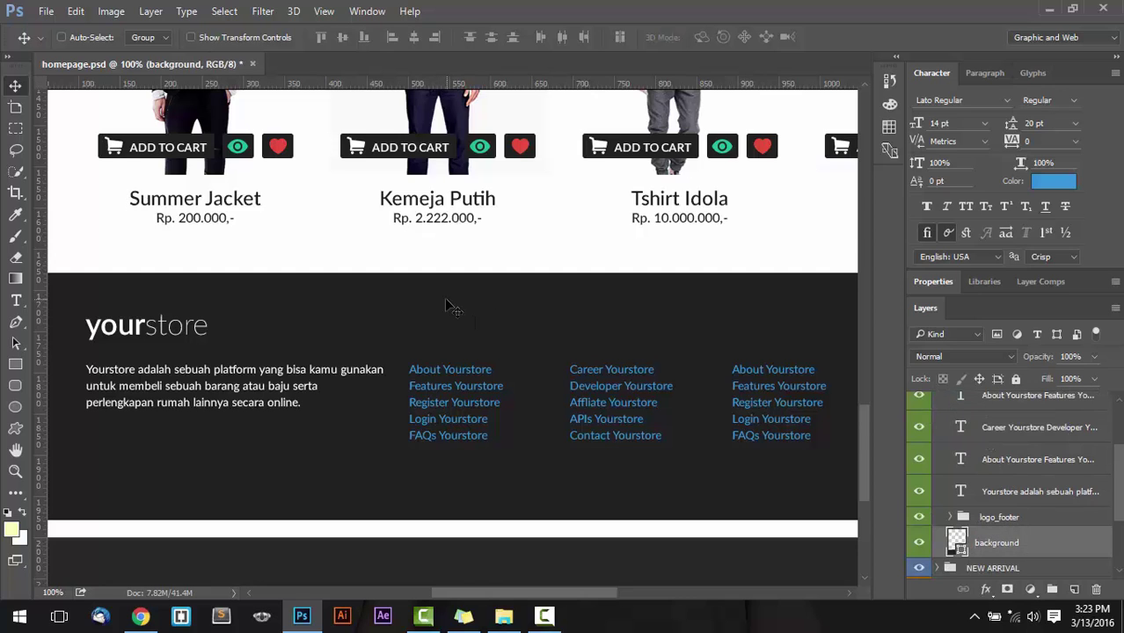
pyautogui.hotkey('ctrl', 't')
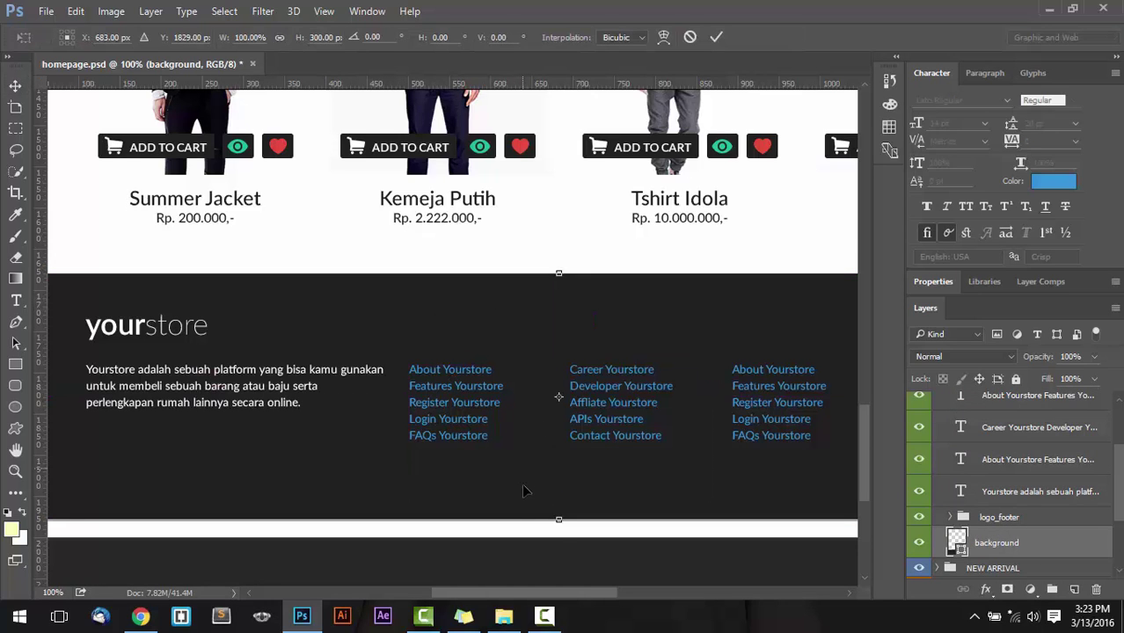
pyautogui.moveTo(559, 517); pyautogui.dragTo(559, 476)
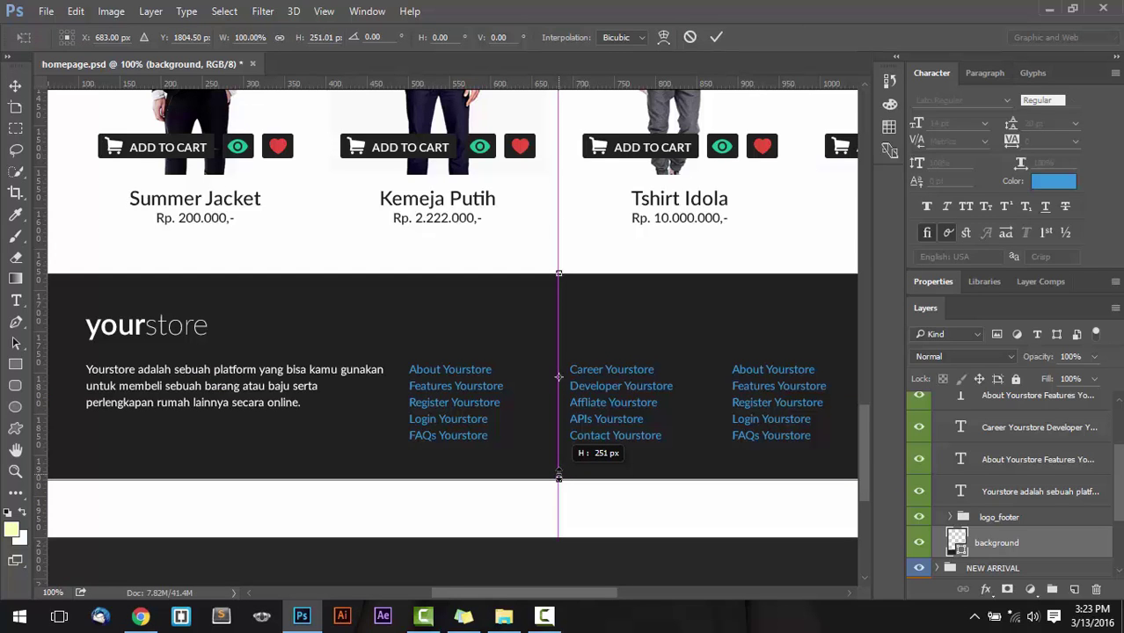
pyautogui.moveTo(558, 475); pyautogui.dragTo(555, 487)
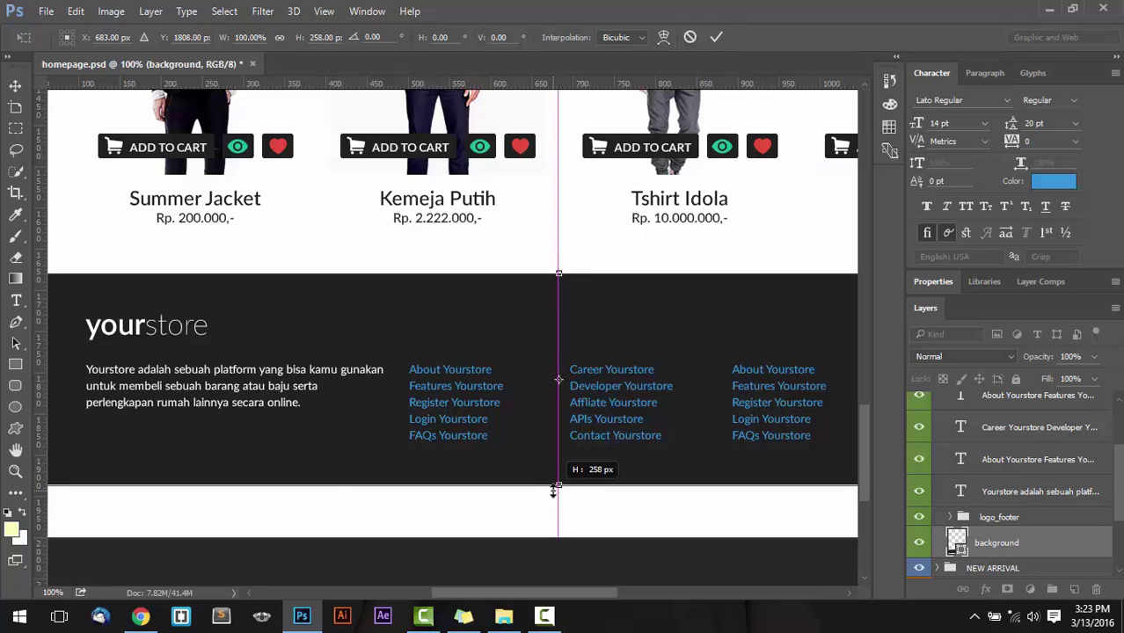
pyautogui.click(717, 39)
pyautogui.scroll(5, 963, 472)
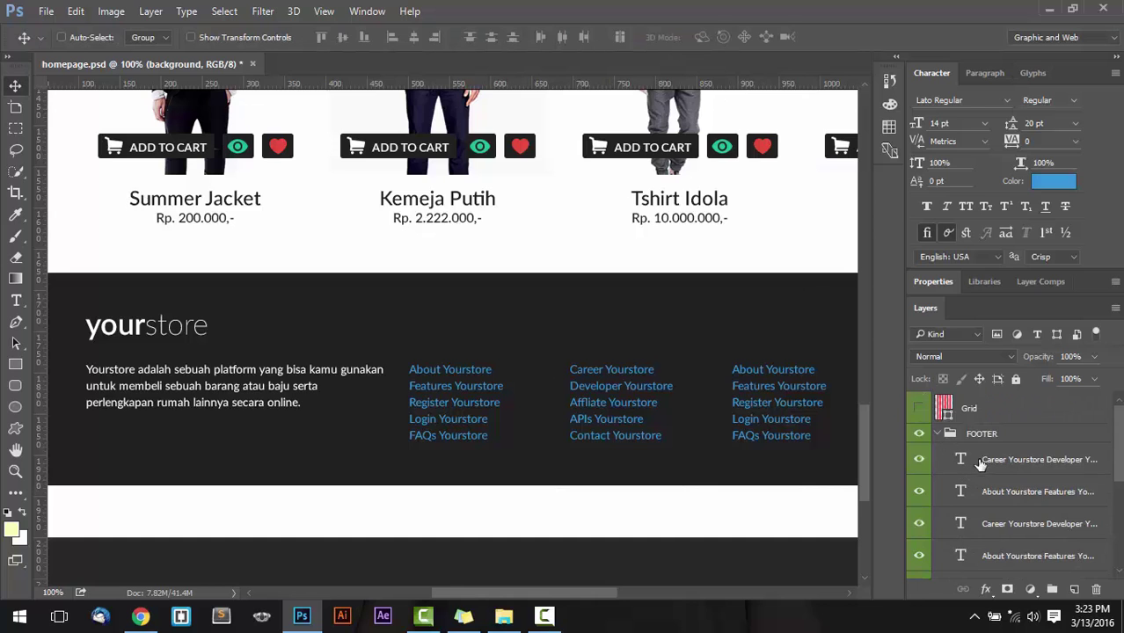
# - Duplicate the background layer as background_smallfooter
pyautogui.scroll(-3, 985, 474)
pyautogui.scroll(-1, 1011, 484)
pyautogui.rightClick(1007, 514)
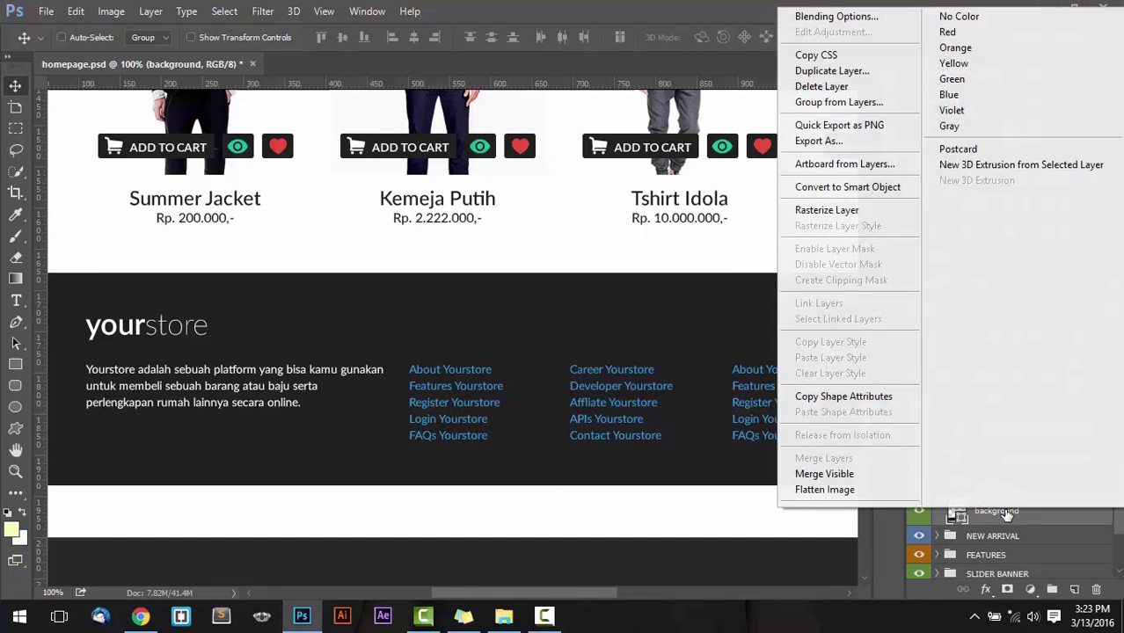
pyautogui.click(830, 71)
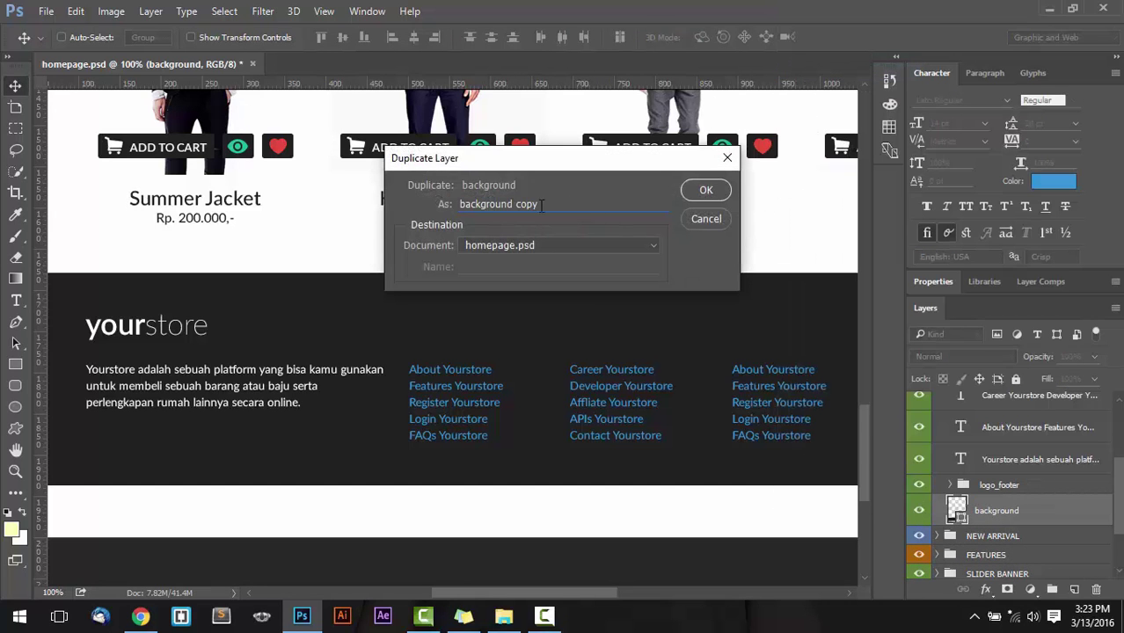
pyautogui.moveTo(542, 204); pyautogui.dragTo(516, 205)
pyautogui.write('smallfooter')
pyautogui.press('Return')
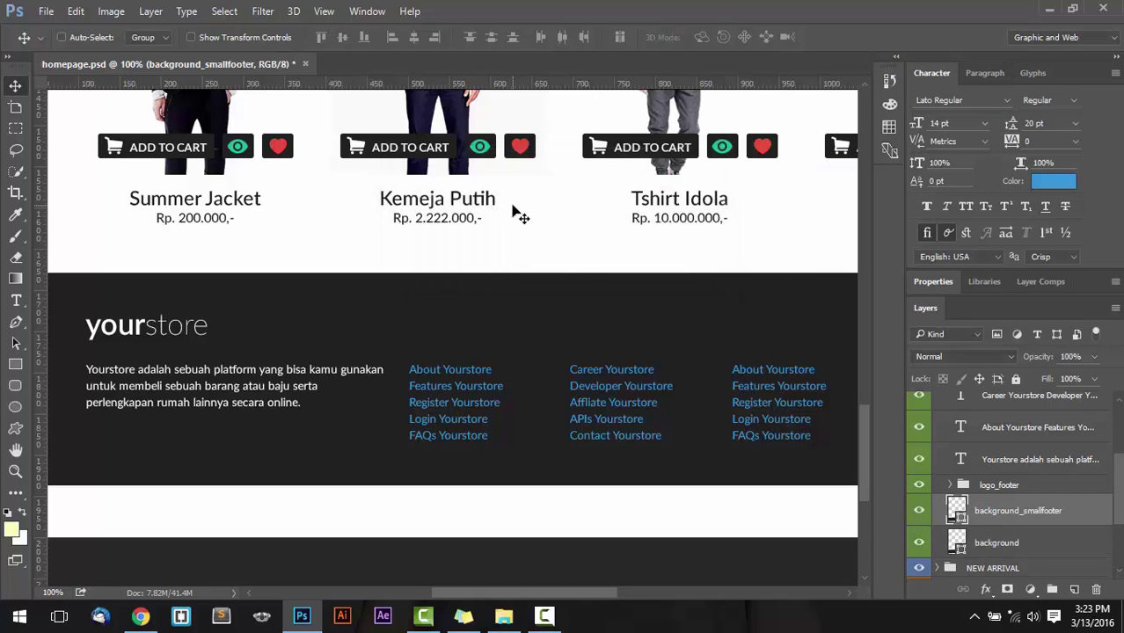
# - Move background_smallfooter above the FOOTER group and group it as SMALL FOOTER
pyautogui.scroll(1, 809, 391)
pyautogui.moveTo(1038, 512)
pyautogui.mouseDown()
pyautogui.moveTo(1033, 352)
pyautogui.moveTo(950, 435)
pyautogui.mouseUp()
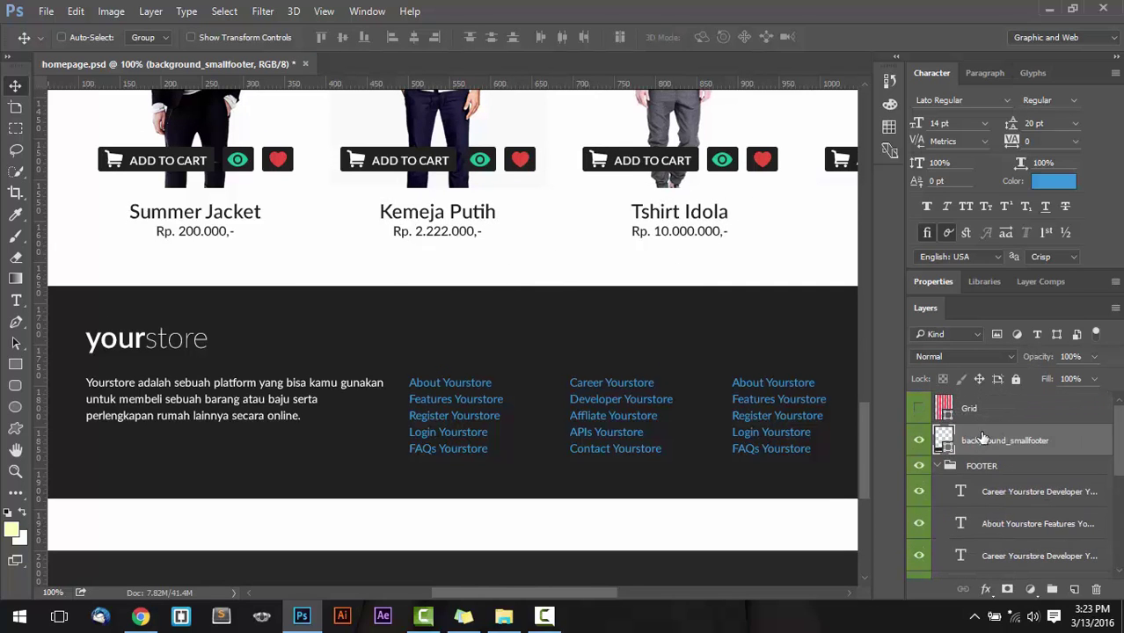
pyautogui.click(937, 466)
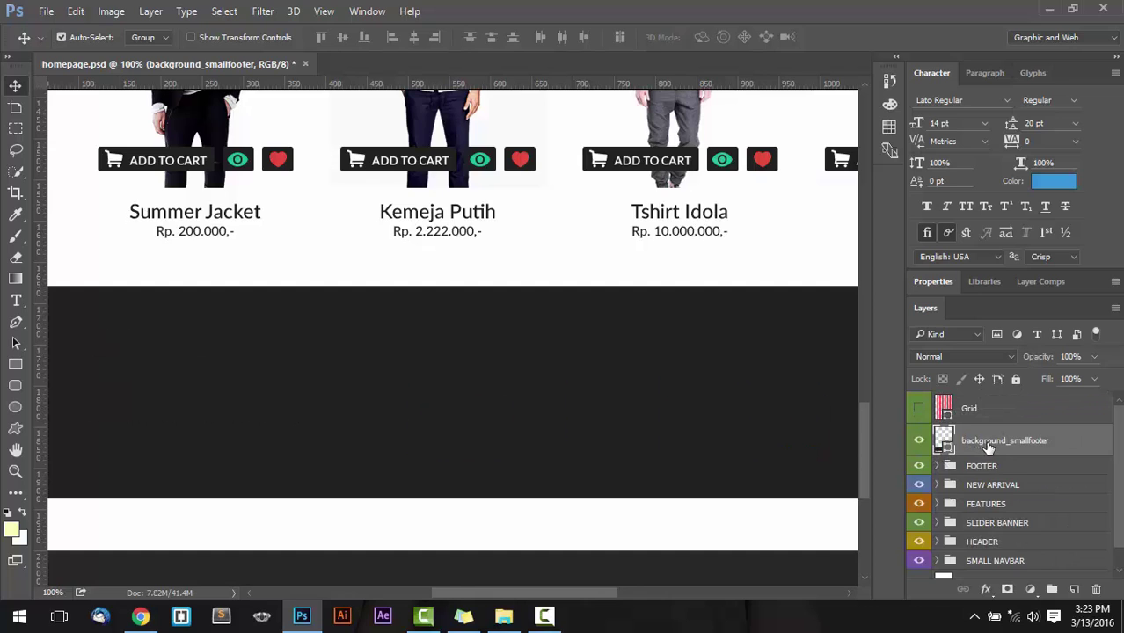
pyautogui.hotkey('ctrl', 'g')
pyautogui.doubleClick(982, 435)
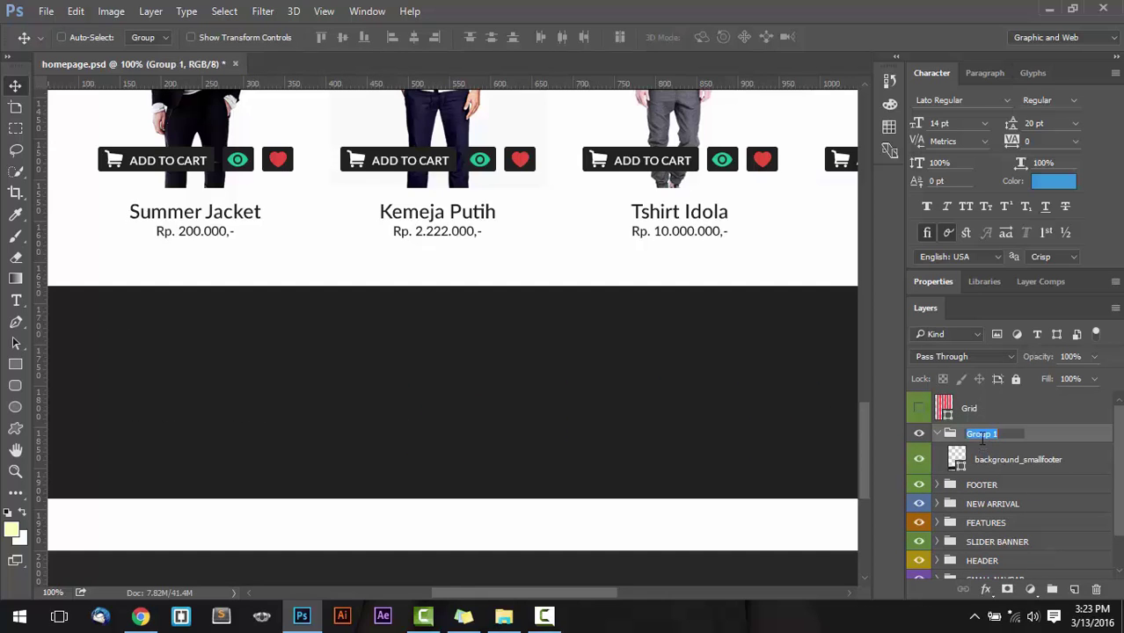
pyautogui.write('SMALL FOOTER')
pyautogui.press('Return')
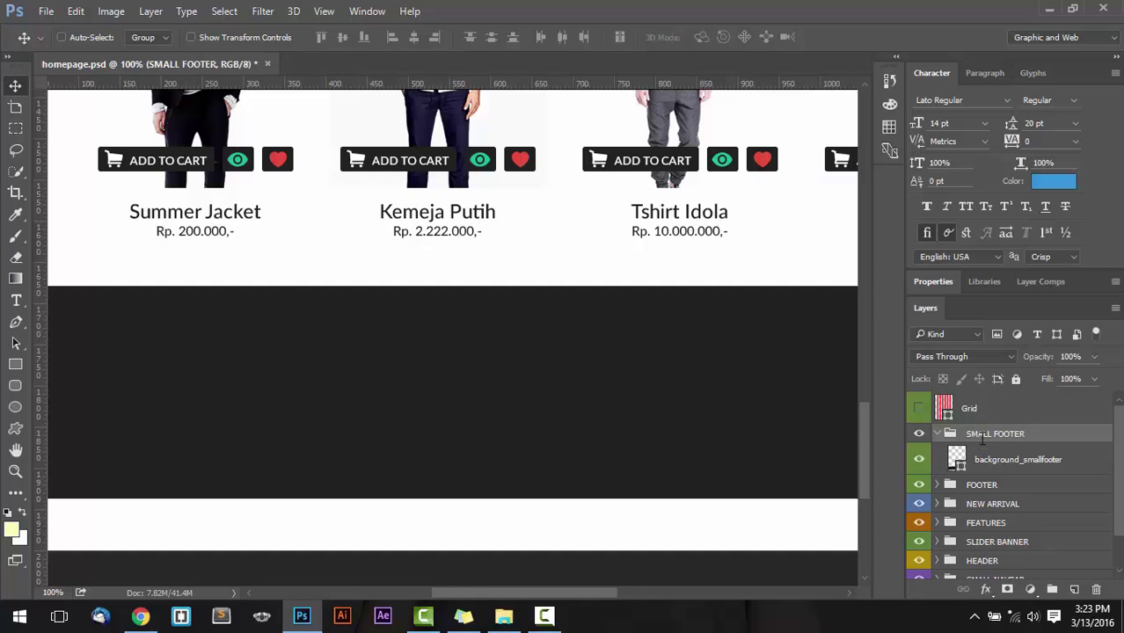
# - Give the SMALL FOOTER group a blue colour label
pyautogui.rightClick(918, 436)
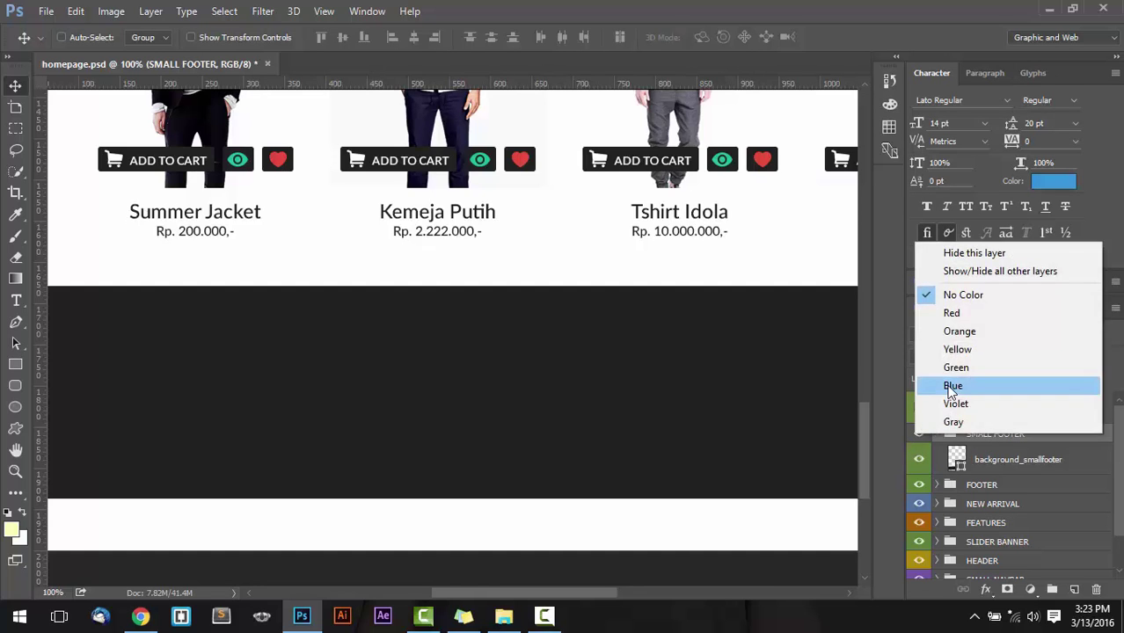
pyautogui.click(950, 384)
pyautogui.click(956, 456)
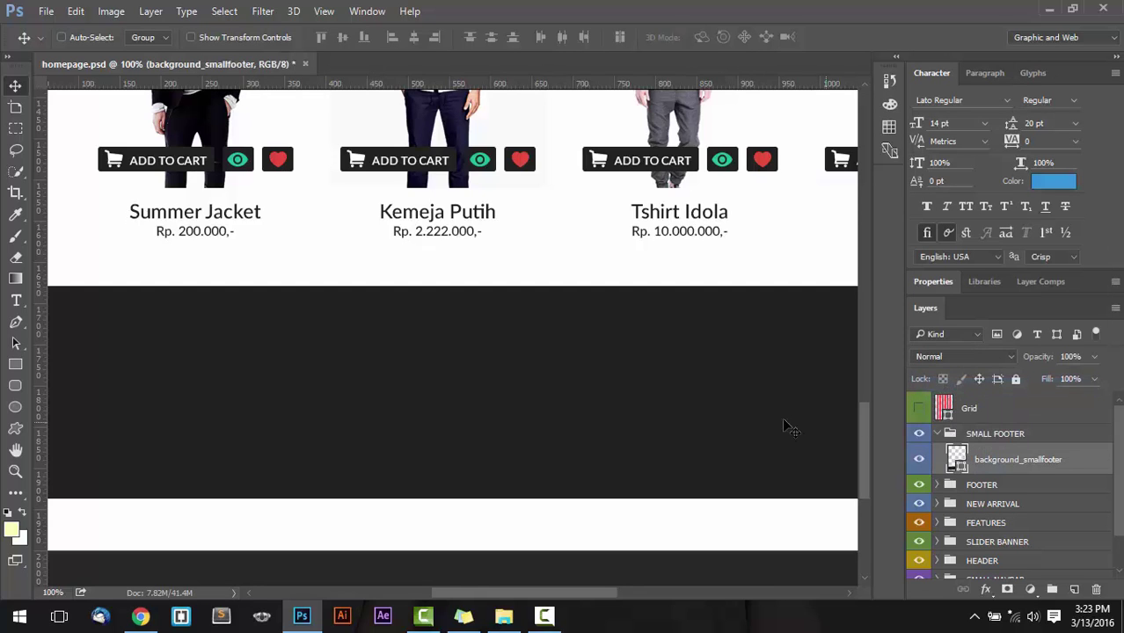
# - Nudge the background_smallfooter copy down and shrink it to a band about 63 px tall
pyautogui.hotkey('shift', 'Down')
pyautogui.hotkey('shift', 'Down')
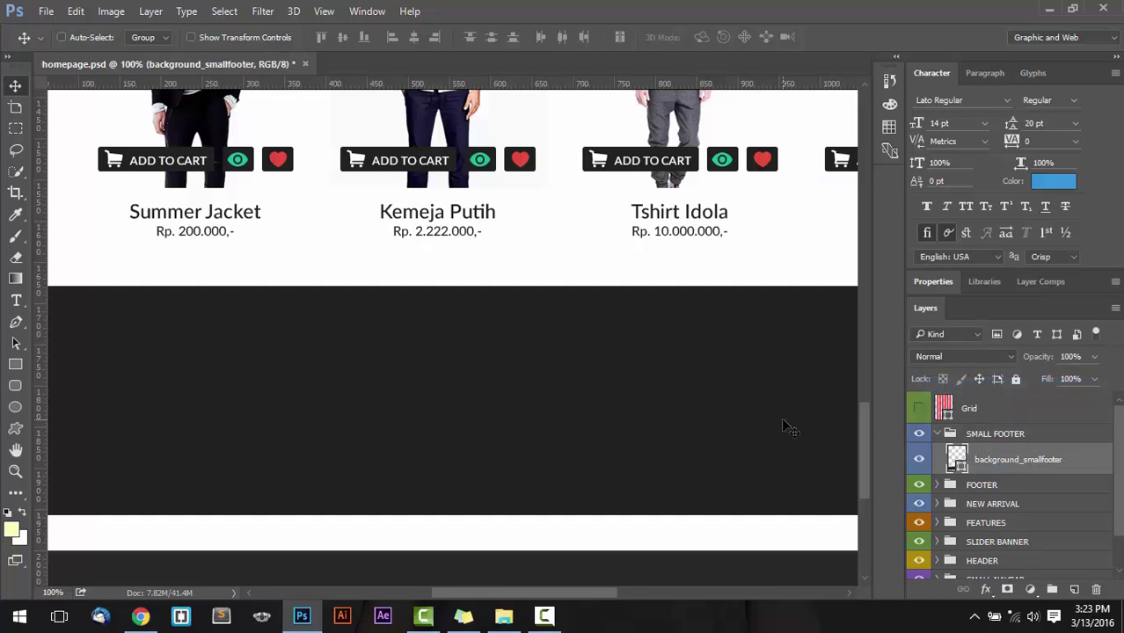
pyautogui.hotkey('shift', 'Down')
pyautogui.hotkey('shift', 'Down')
pyautogui.hotkey('shift', 'Down')
pyautogui.hotkey('shift', 'Down')
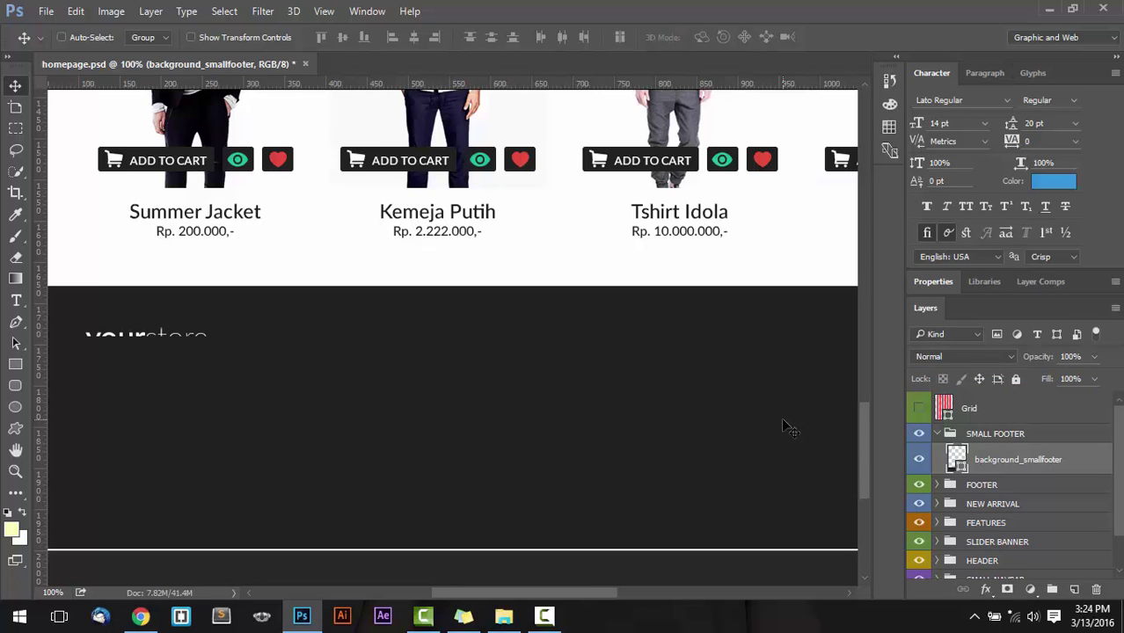
pyautogui.hotkey('shift', 'Down')
pyautogui.hotkey('shift', 'Down')
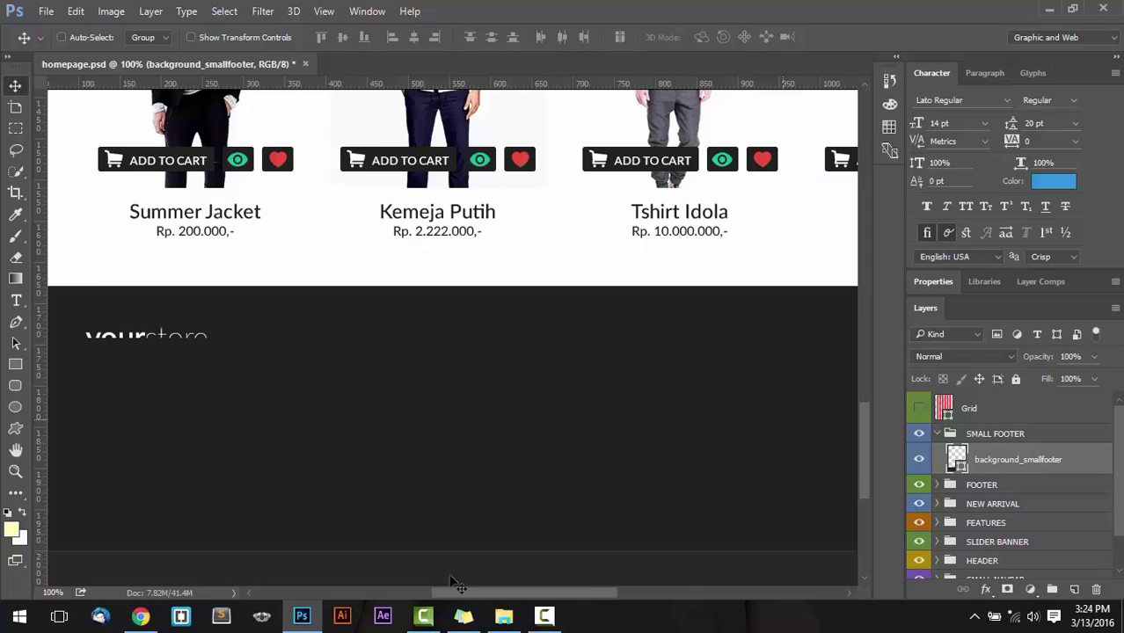
pyautogui.hotkey('ctrl', 't')
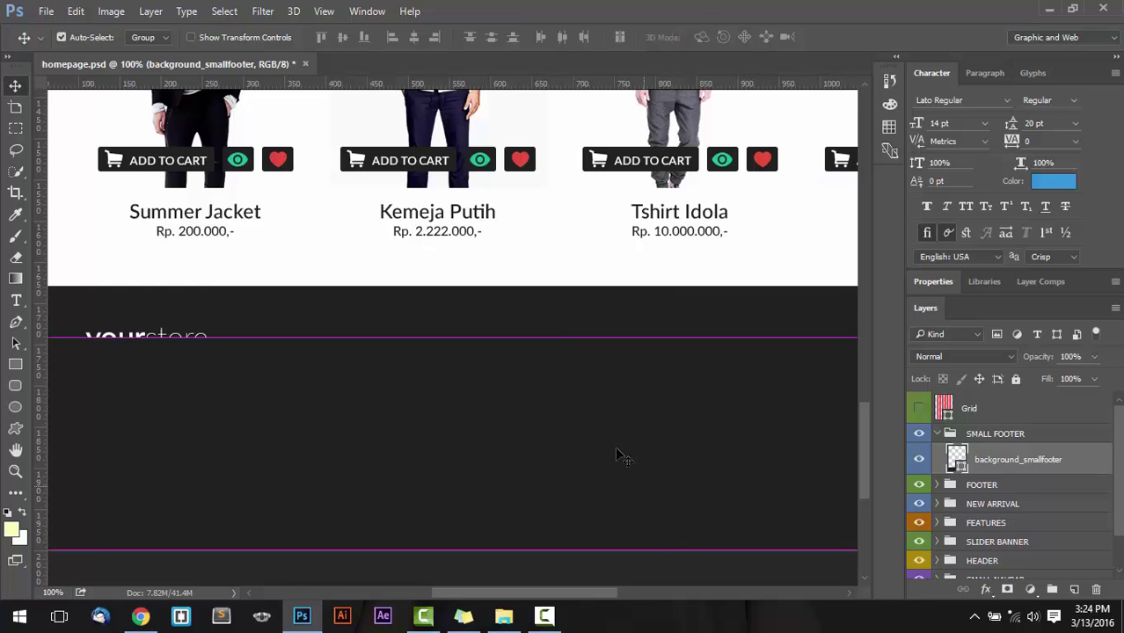
pyautogui.moveTo(559, 338)
pyautogui.mouseDown()
pyautogui.moveTo(523, 506)
pyautogui.moveTo(523, 492)
pyautogui.mouseUp()
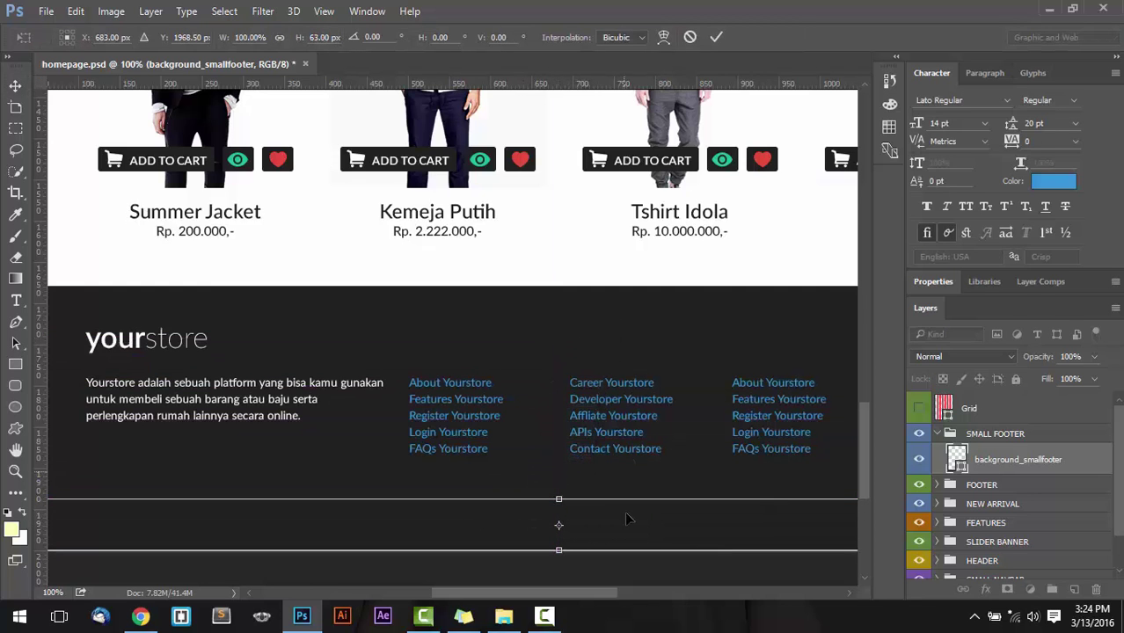
# - Apply the resized band and give its fill a first near-black colour
pyautogui.click(715, 39)
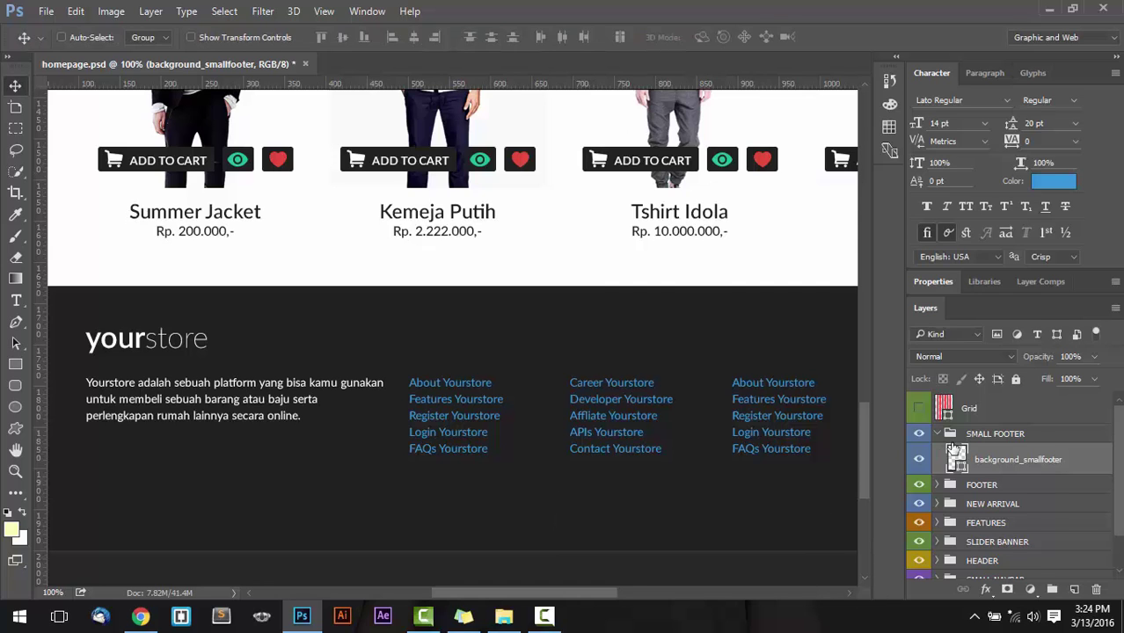
pyautogui.doubleClick(957, 457)
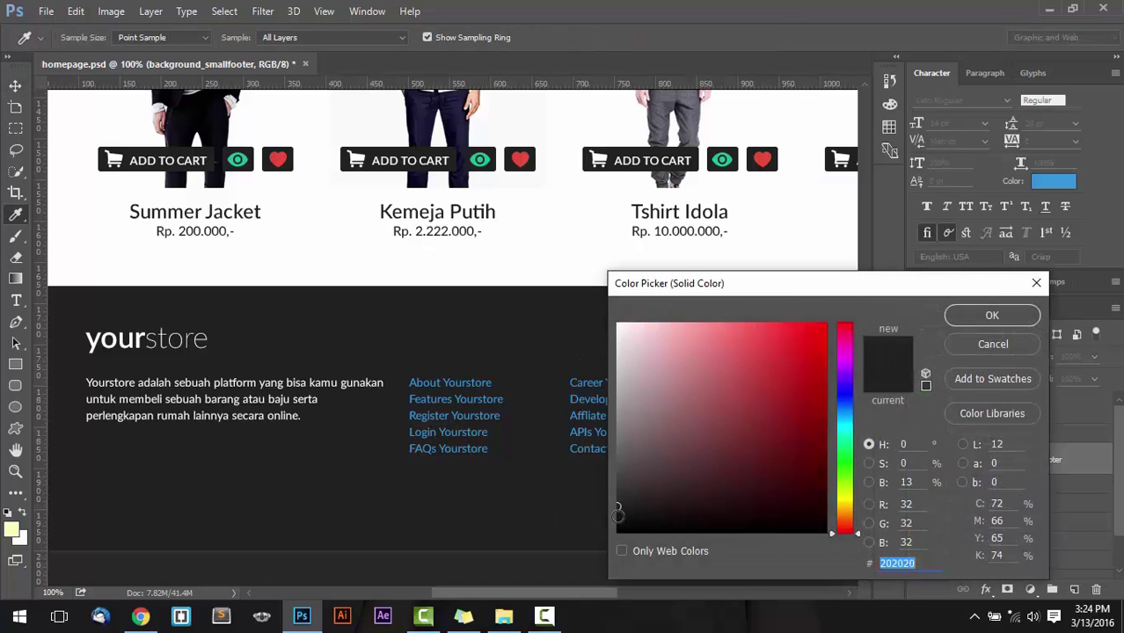
pyautogui.click(618, 517)
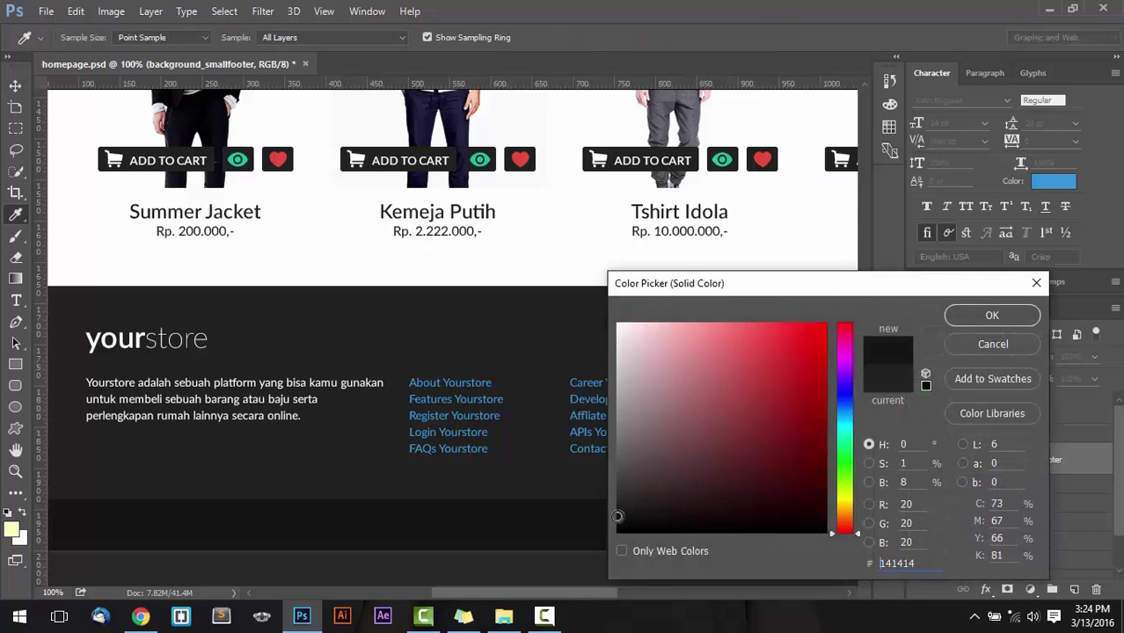
pyautogui.click(992, 315)
pyautogui.scroll(-3, 365, 490)
pyautogui.scroll(3, 367, 492)
pyautogui.hscroll(-1, 686, 522)
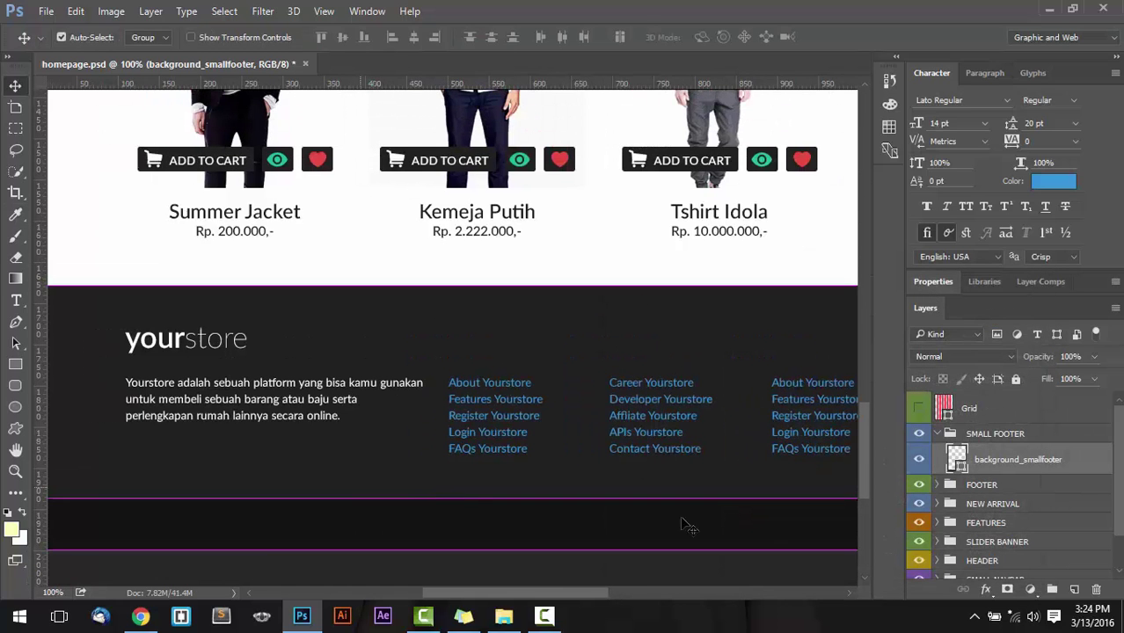
# - Refine the band's fill colour to #181818 and zoom out to see more of the page
pyautogui.doubleClick(957, 459)
pyautogui.click(618, 511)
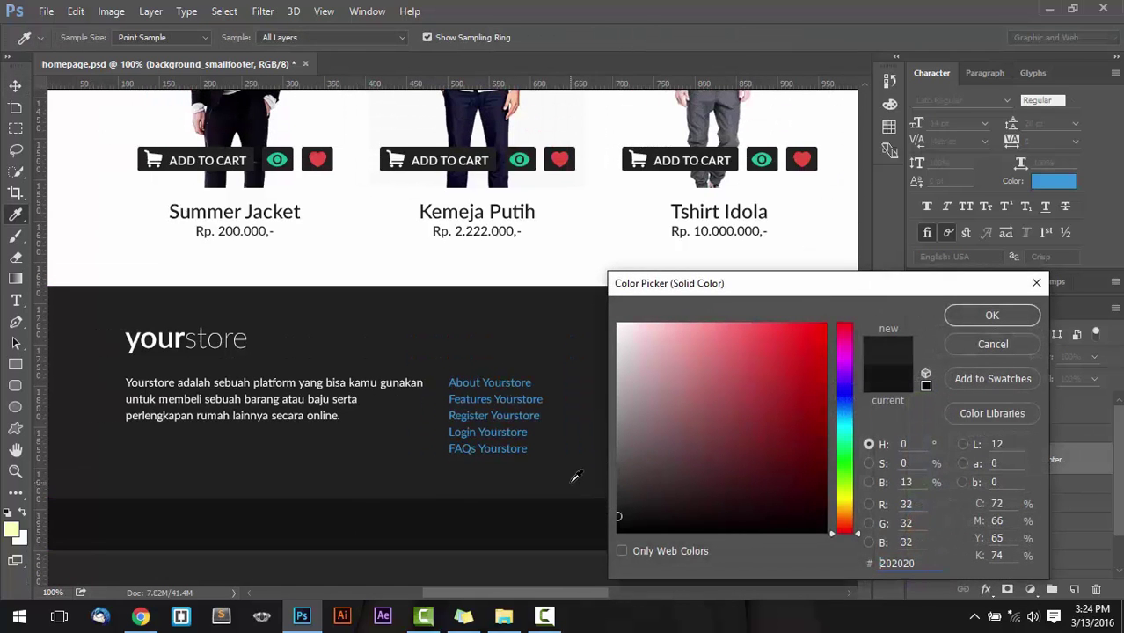
pyautogui.click(618, 512)
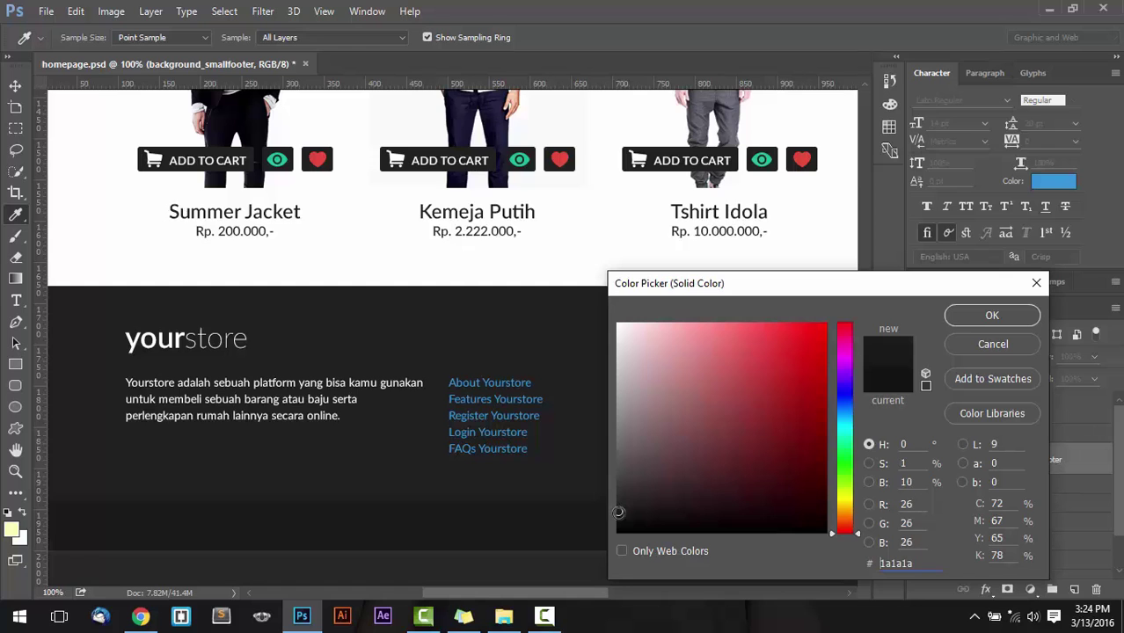
pyautogui.click(618, 513)
pyautogui.click(1003, 317)
pyautogui.press('v')
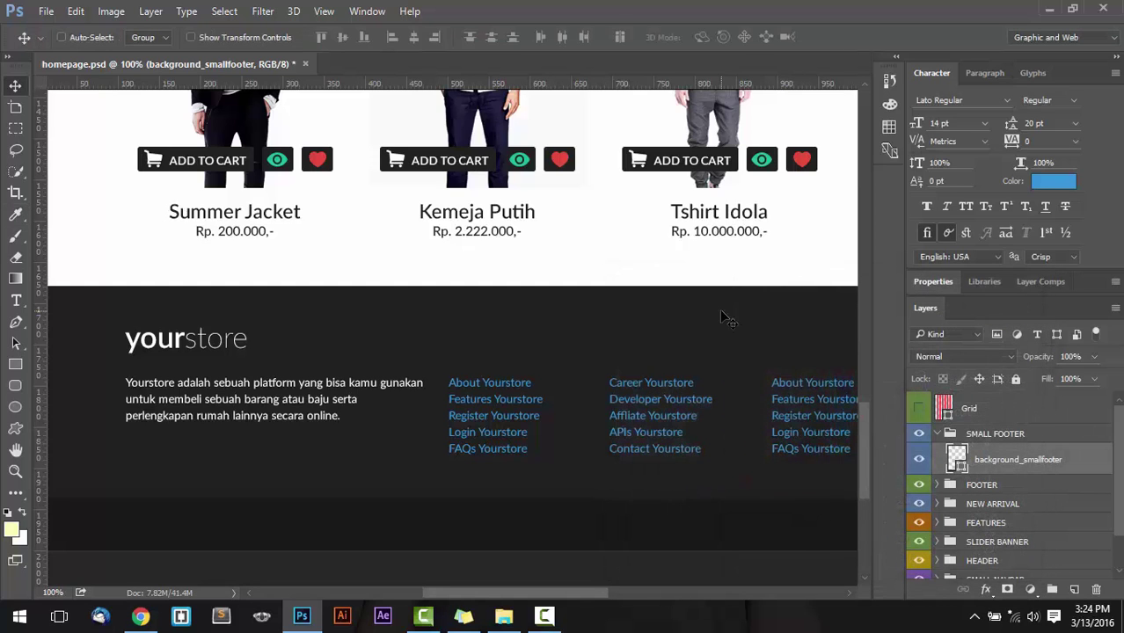
pyautogui.hotkey('ctrl', '-')
# - Scroll to the dark small-footer band and switch to the Horizontal Type tool
pyautogui.hscroll(3, 730, 264)
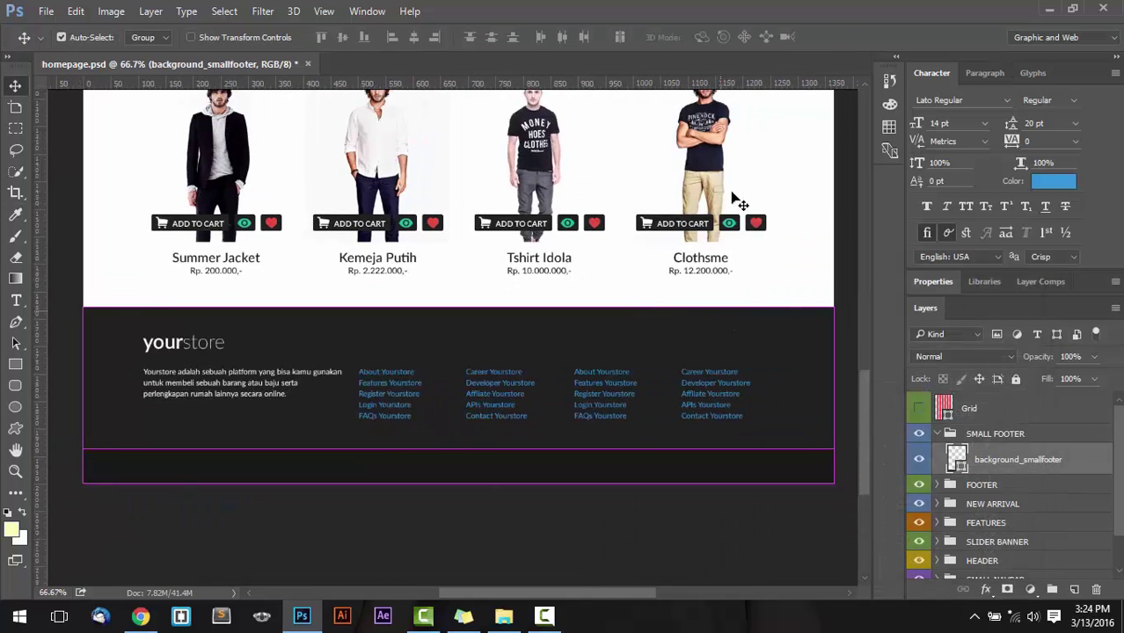
pyautogui.scroll(1, 704, 200)
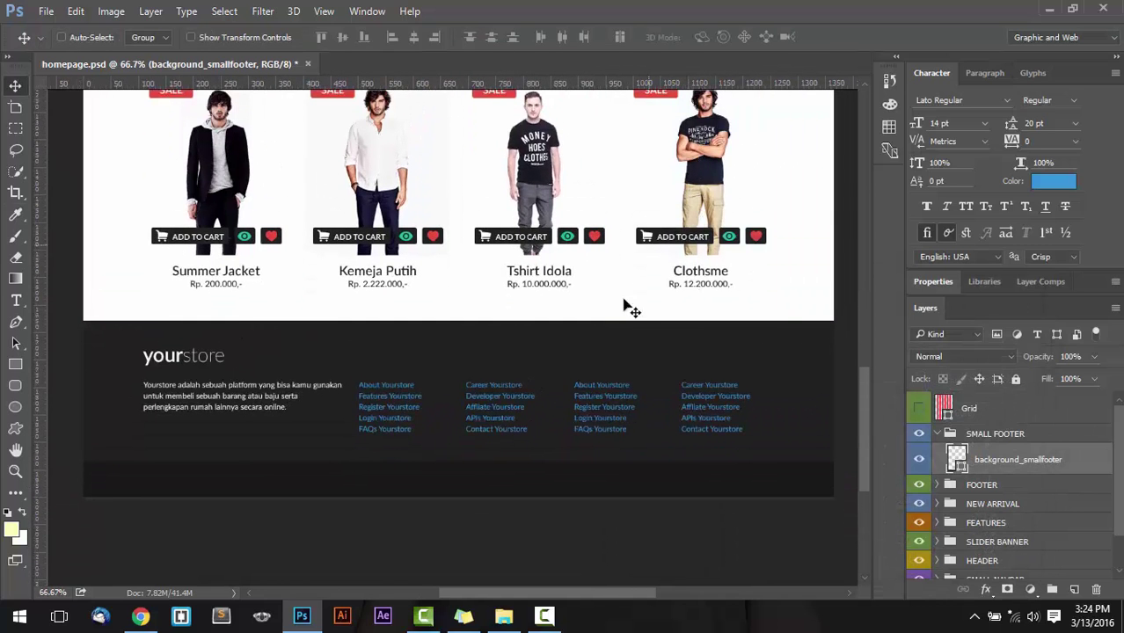
pyautogui.scroll(-1, 616, 444)
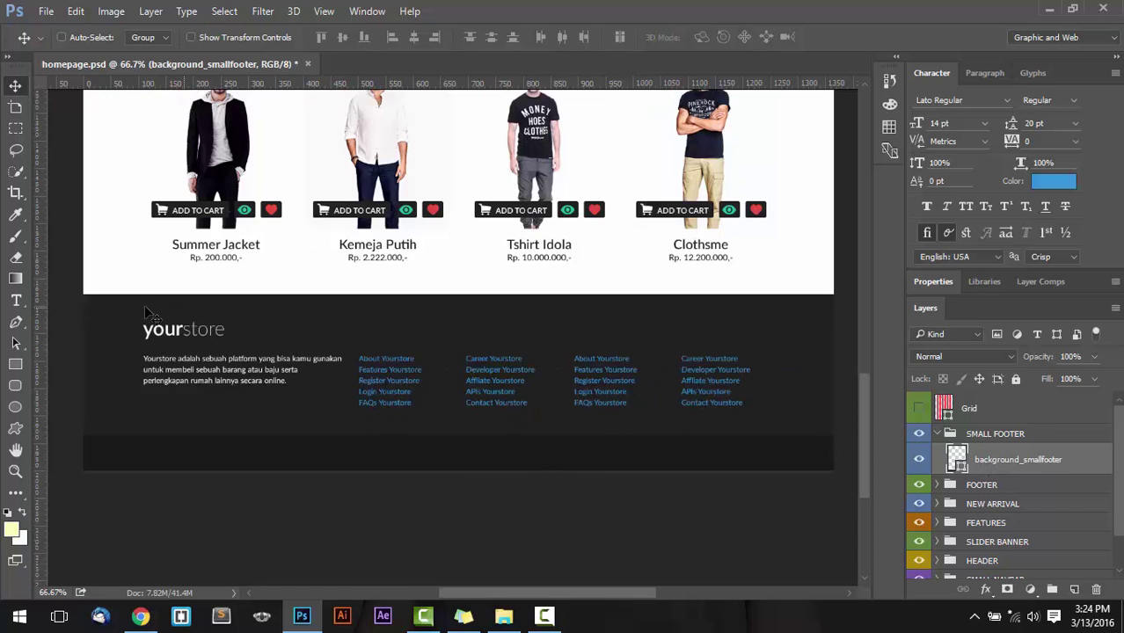
pyautogui.click(16, 300)
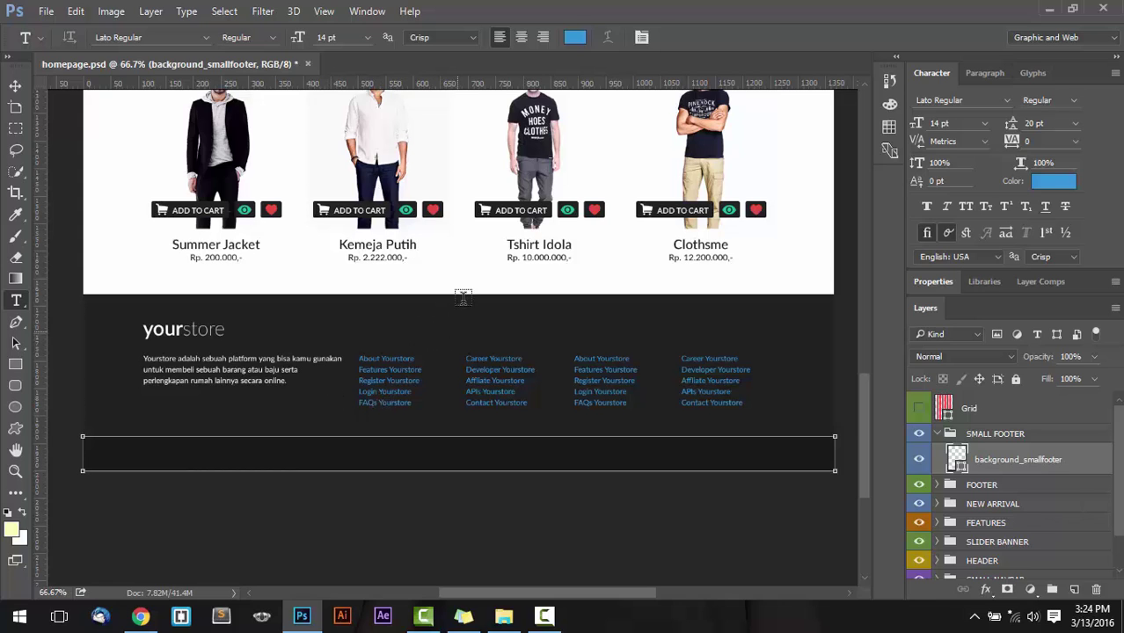
# - Type the copyright line 'All Right Reserved yourstore 2016' in the footer and colour it white
pyautogui.click(432, 331)
pyautogui.write('All Right')
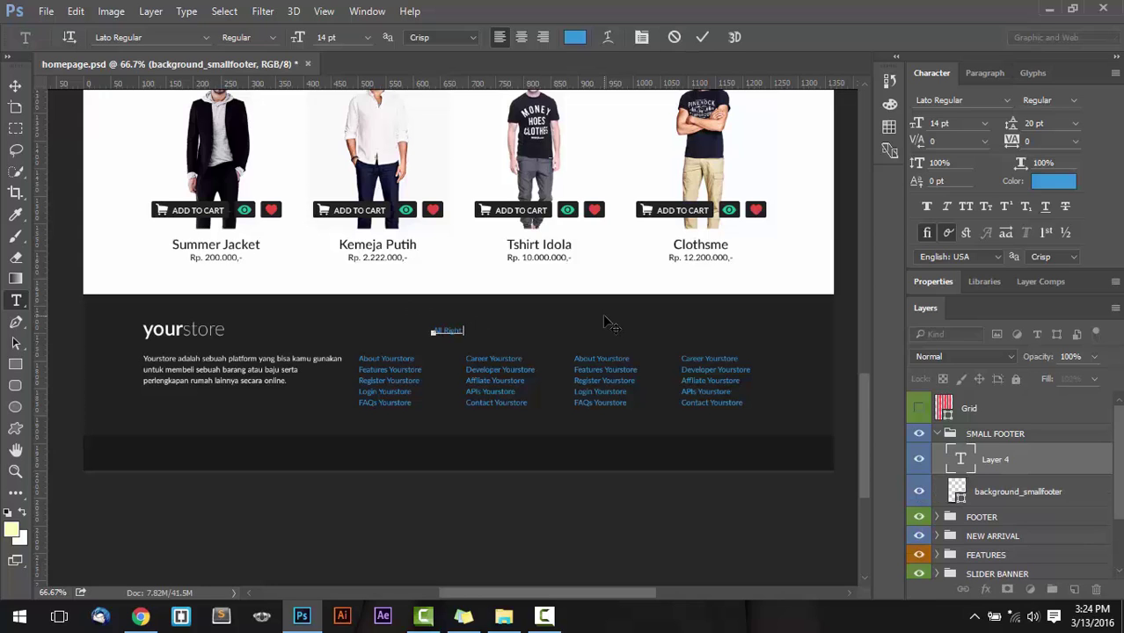
pyautogui.write('Reserved y')
pyautogui.write('ourstore 2016')
pyautogui.hotkey('ctrl', 'a')
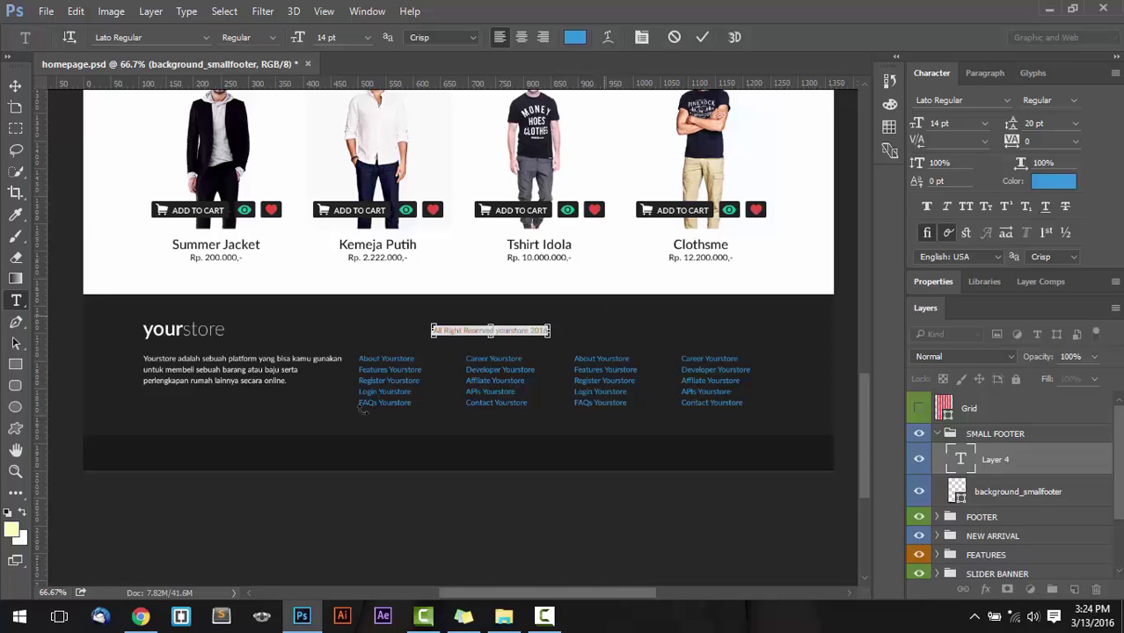
pyautogui.click(572, 38)
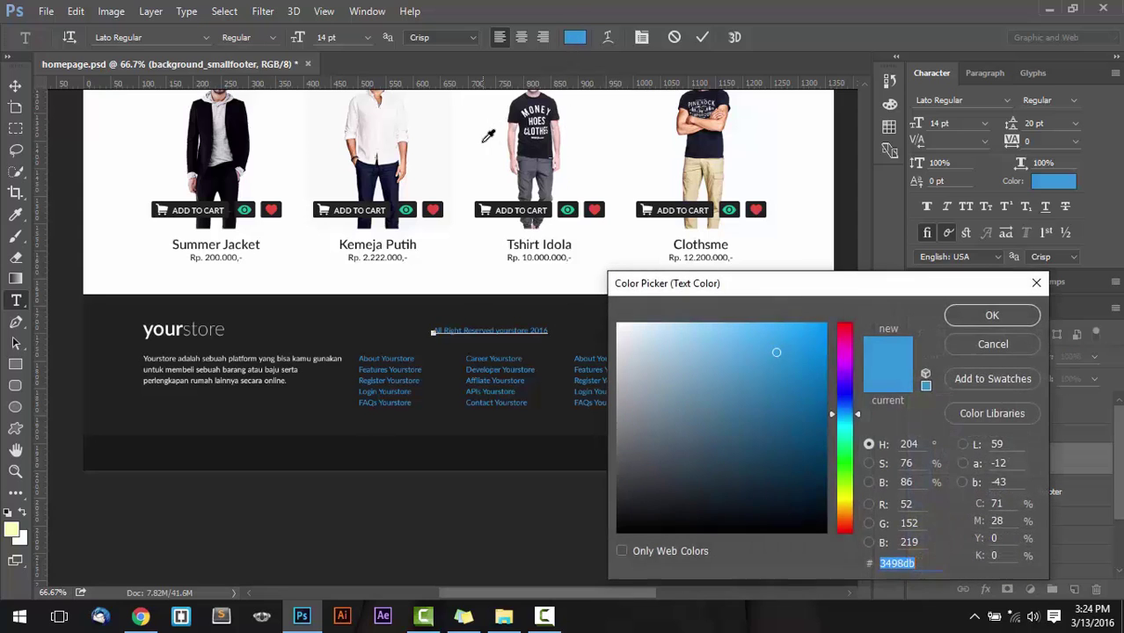
pyautogui.click(555, 164)
pyautogui.click(992, 315)
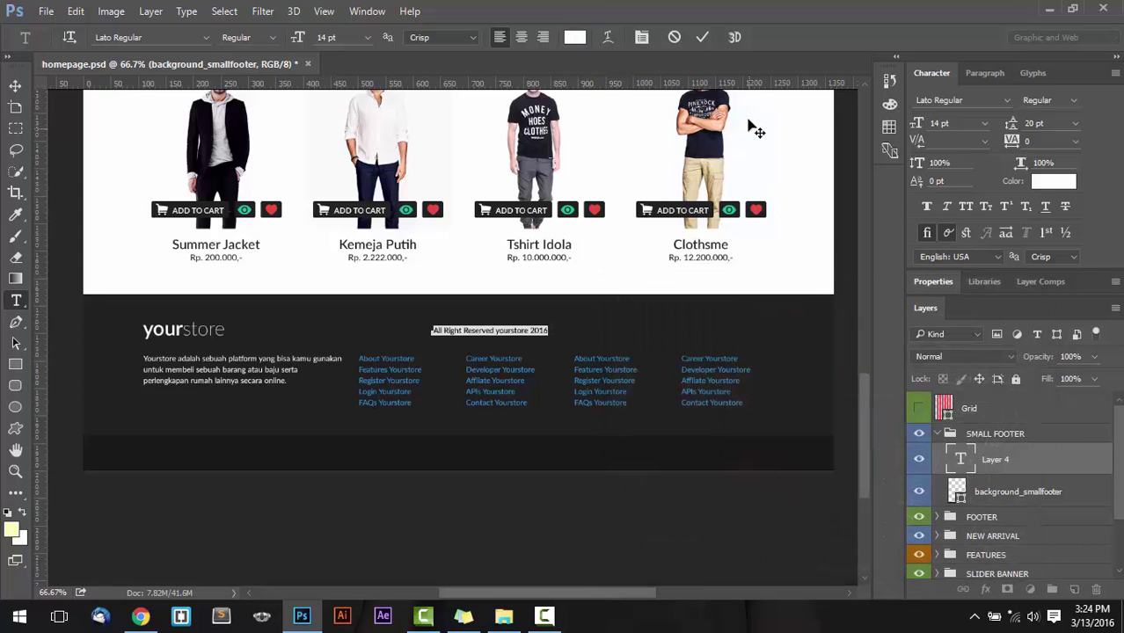
pyautogui.click(702, 37)
# - Move the copyright text down into the dark small-footer band and view it at 100%
pyautogui.press('v')
pyautogui.moveTo(520, 336)
pyautogui.mouseDown()
pyautogui.moveTo(528, 468)
pyautogui.moveTo(528, 458)
pyautogui.mouseUp()
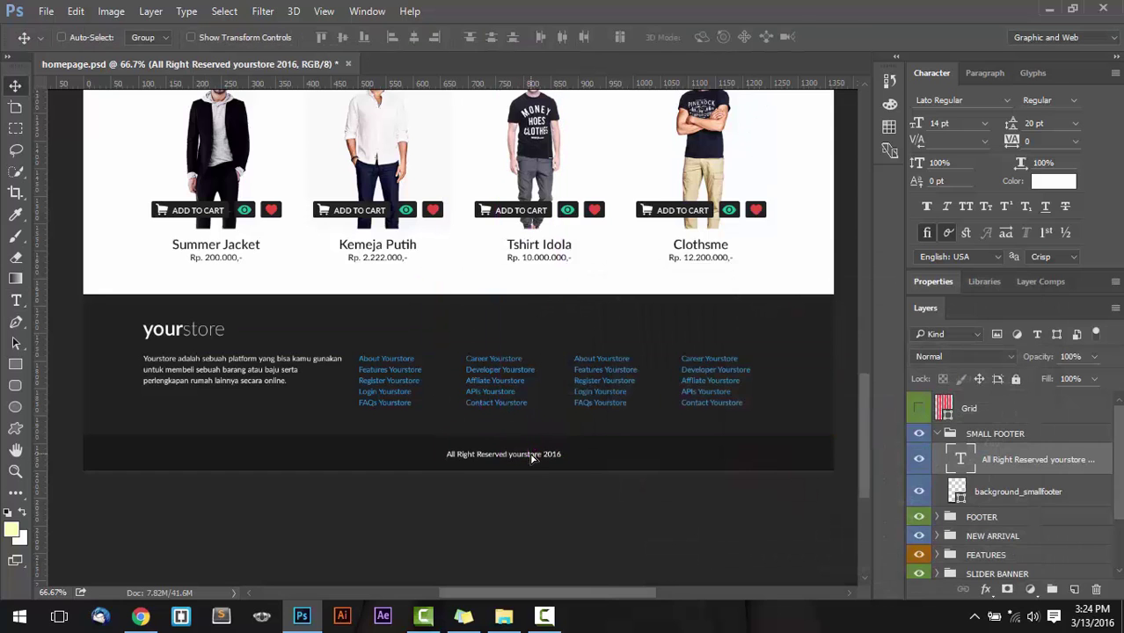
pyautogui.hotkey('ctrl', '+')
pyautogui.scroll(-2, 539, 472)
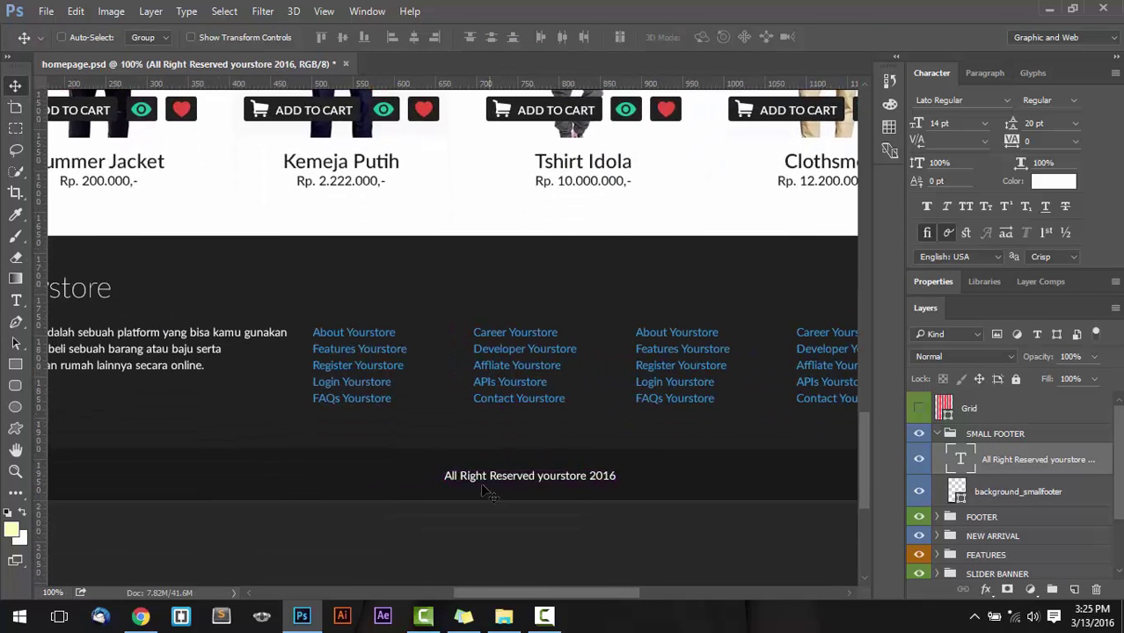
# - Set the copyright text size to 16 pt
pyautogui.press('t')
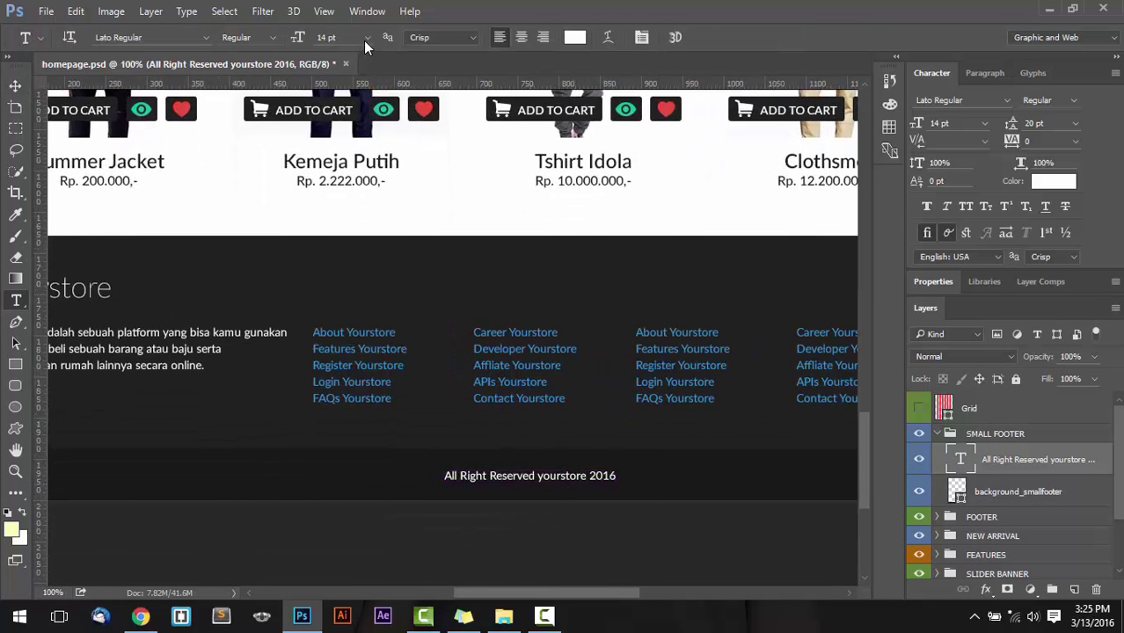
pyautogui.click(365, 36)
pyautogui.click(349, 207)
# - Centre the copyright text horizontally on the background_smallfooter band
pyautogui.press('v')
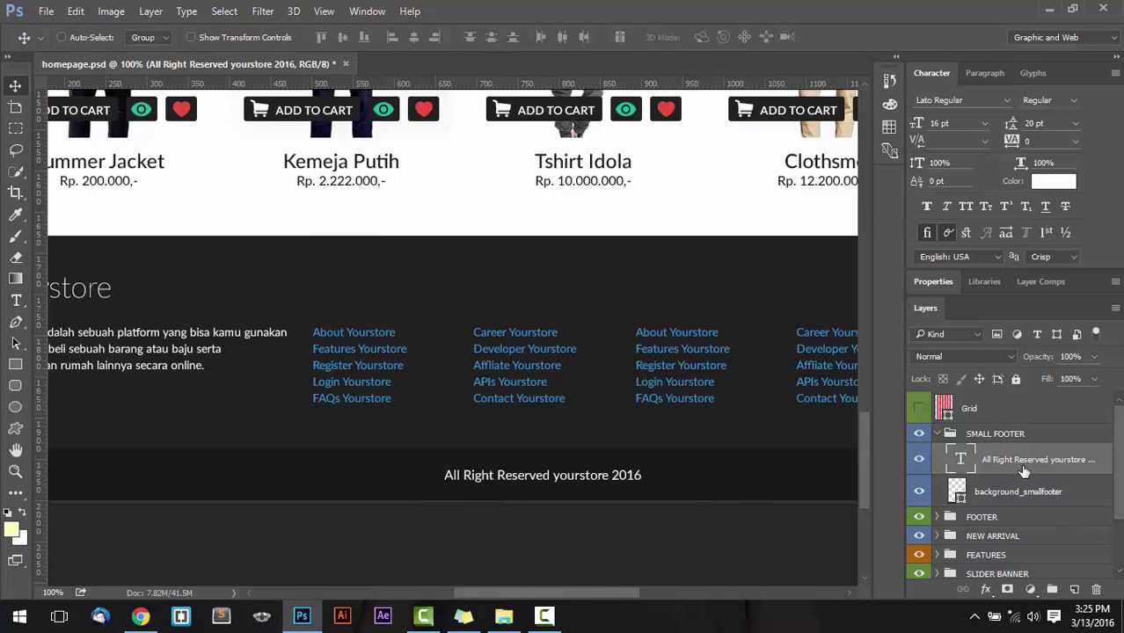
pyautogui.click(1020, 494)
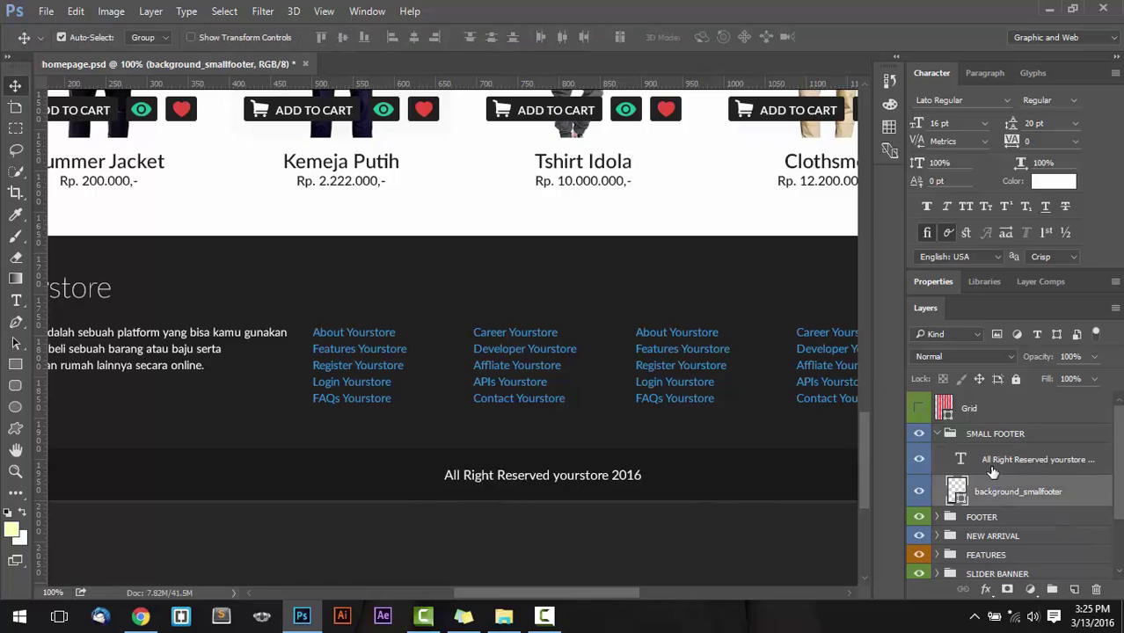
pyautogui.keyDown('ctrl'); pyautogui.click(992, 459); pyautogui.keyUp('ctrl')
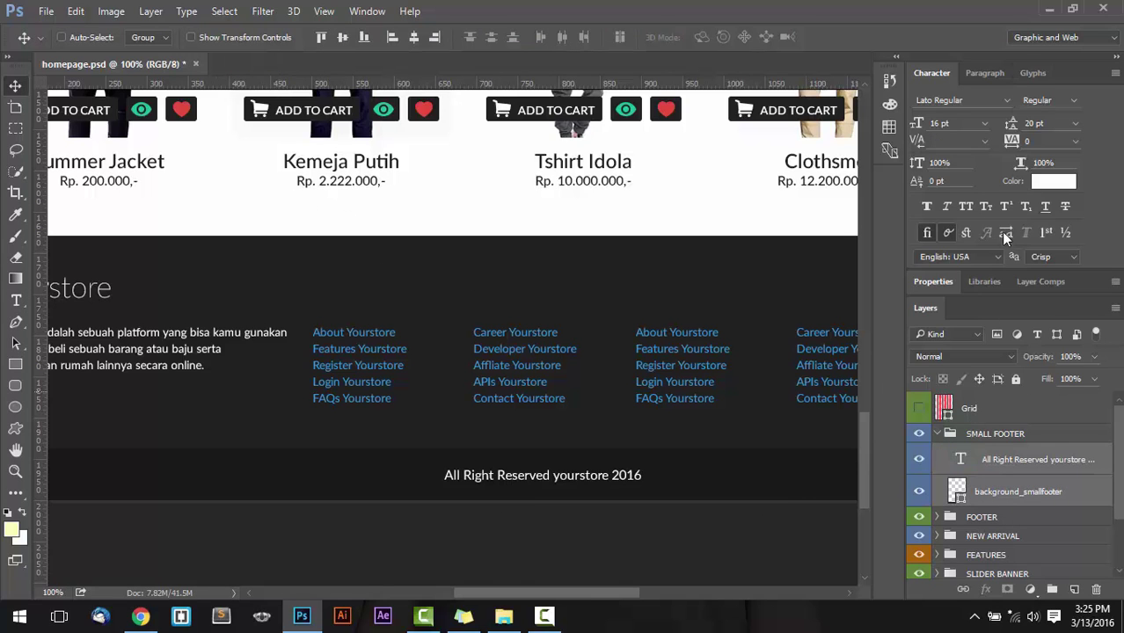
pyautogui.click(415, 37)
pyautogui.click(343, 39)
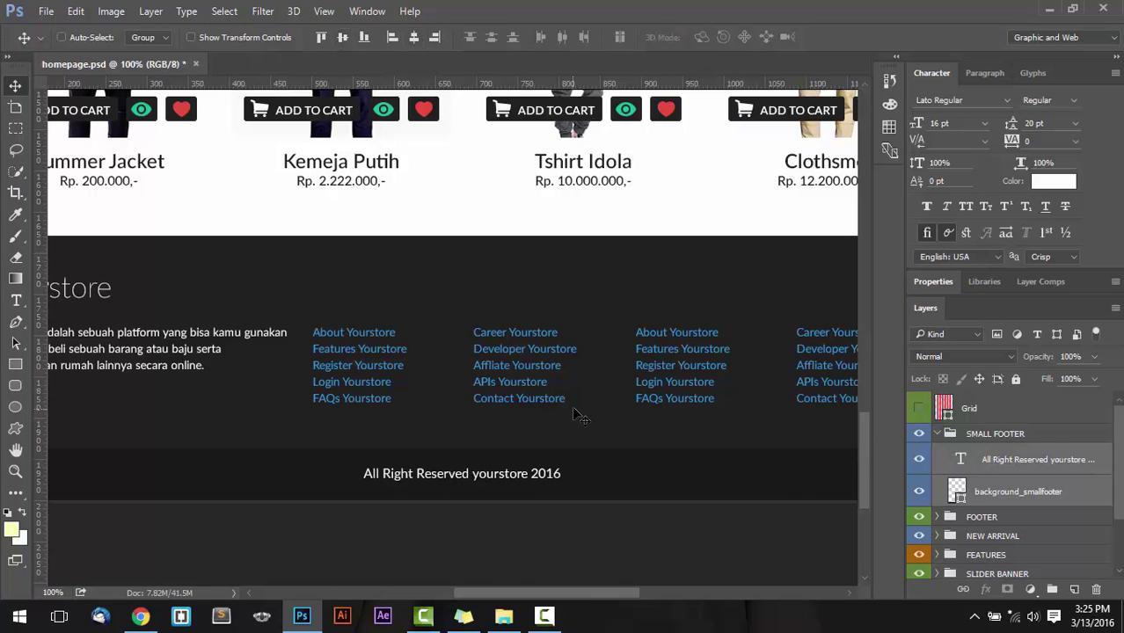
pyautogui.hotkey('ctrl', '0')
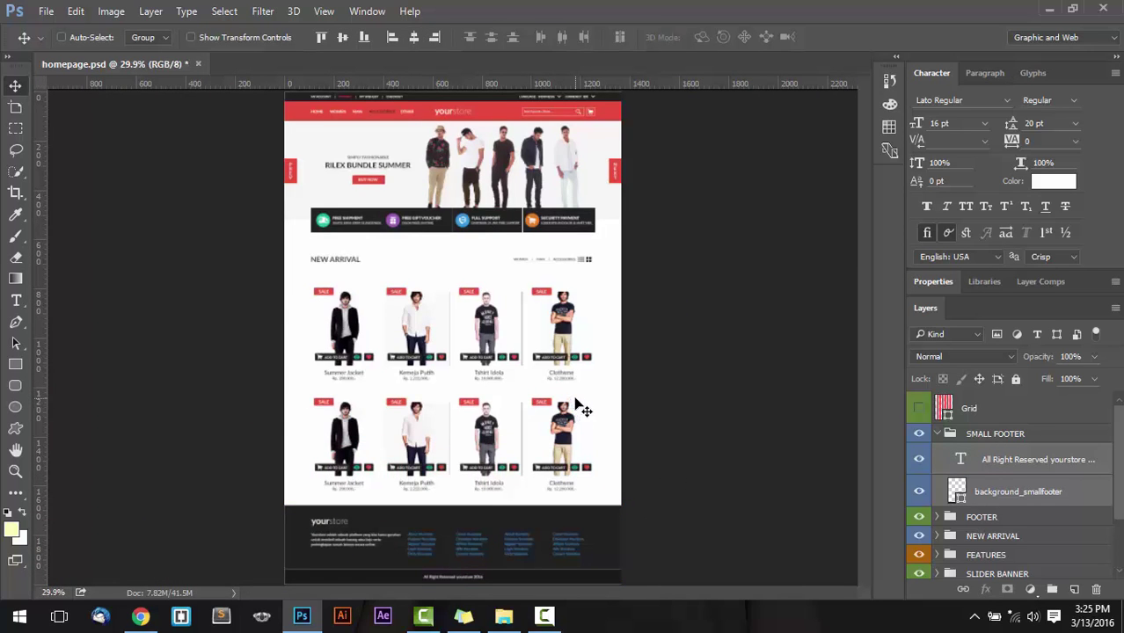
pyautogui.hotkey('ctrl', '+')
pyautogui.hotkey('ctrl', '+')
pyautogui.hotkey('ctrl', '+')
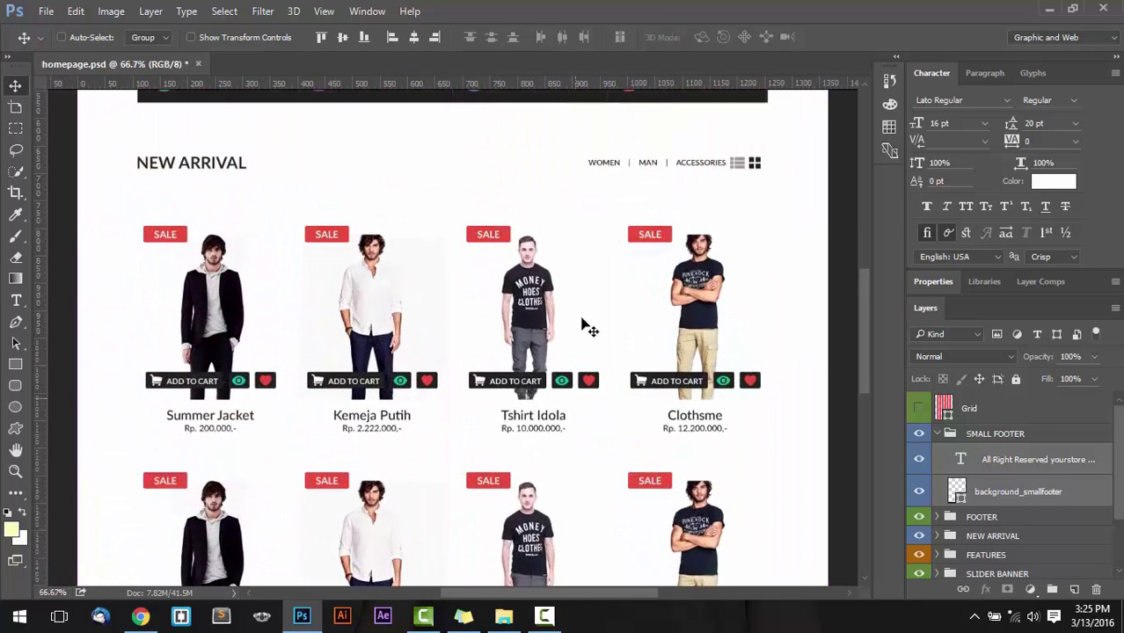
pyautogui.press('ctrl')
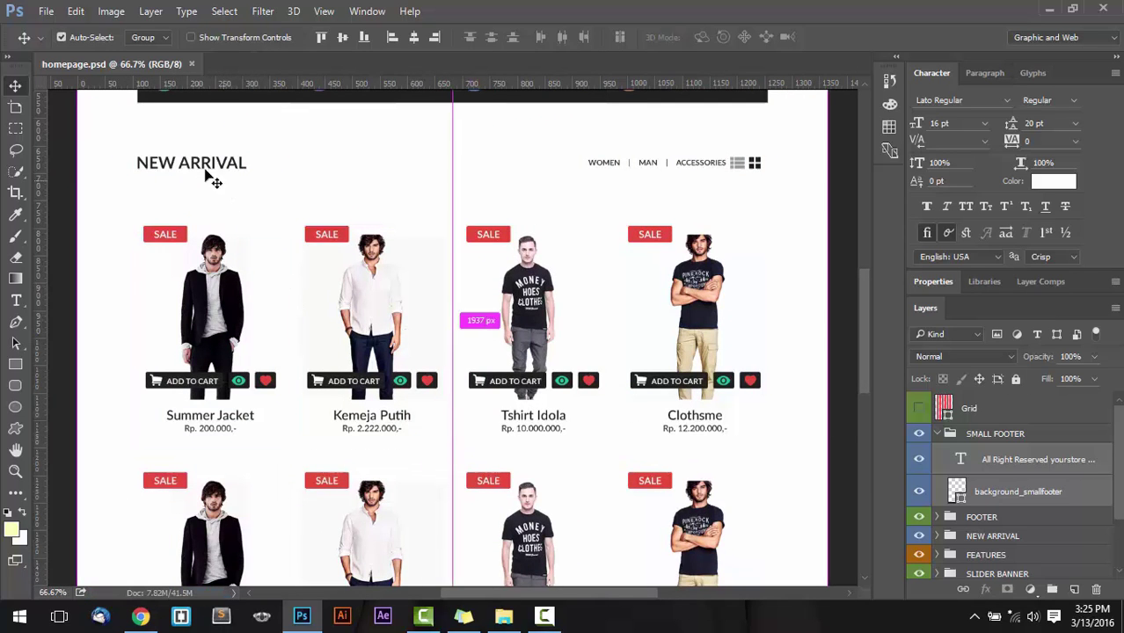
pyautogui.click(46, 10)
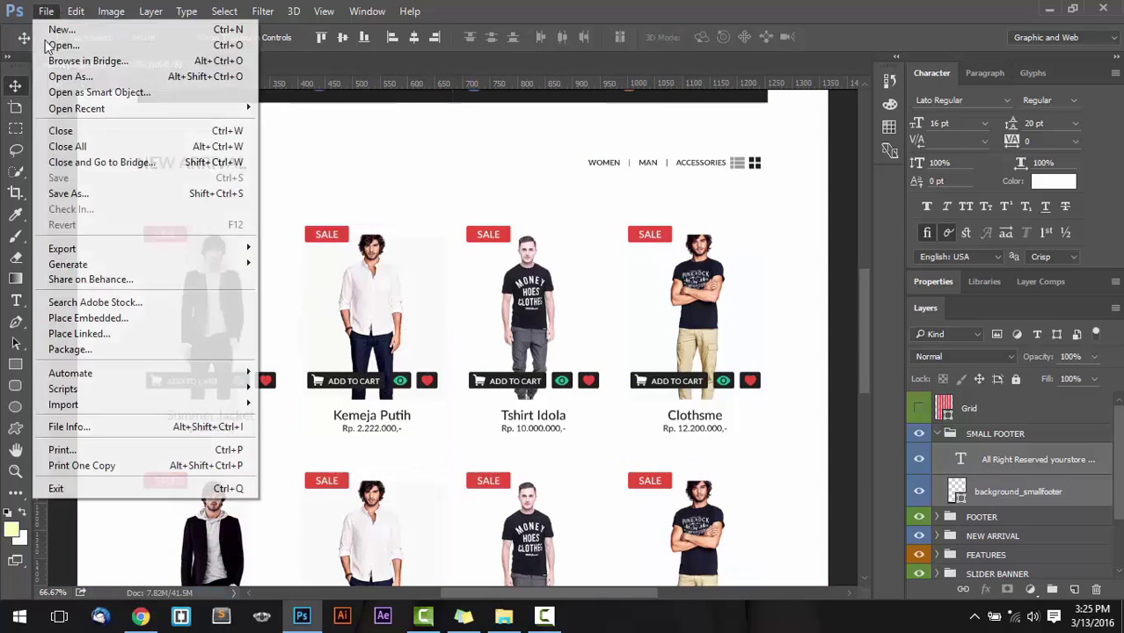
# - Save the design as homepage.png in the PSD Theme folder, replacing the existing PNG
pyautogui.click(60, 193)
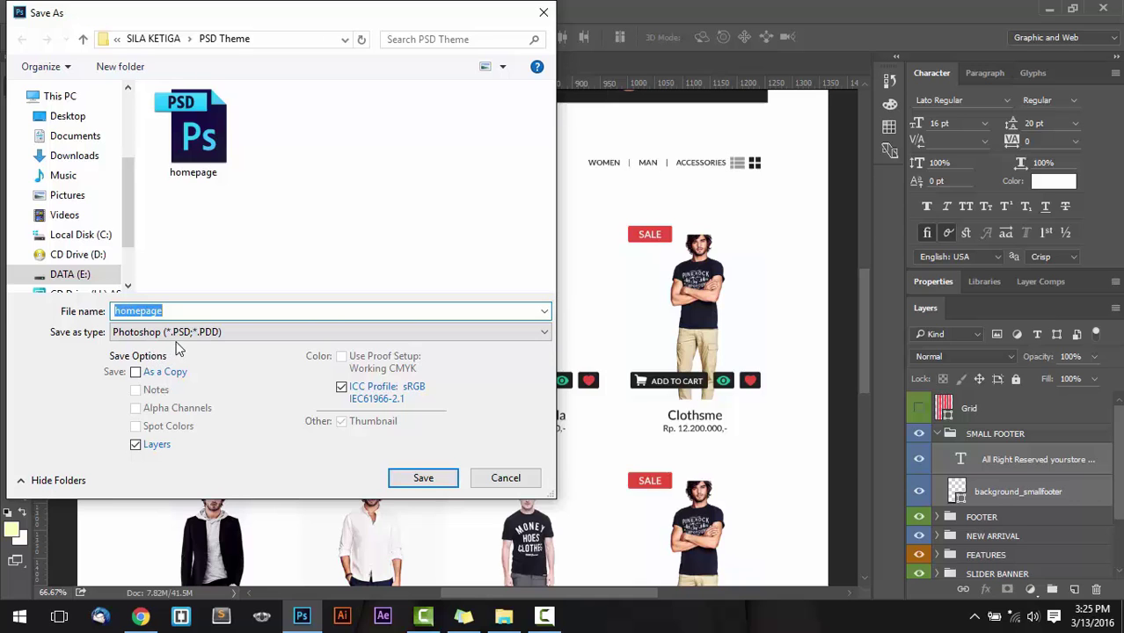
pyautogui.click(179, 334)
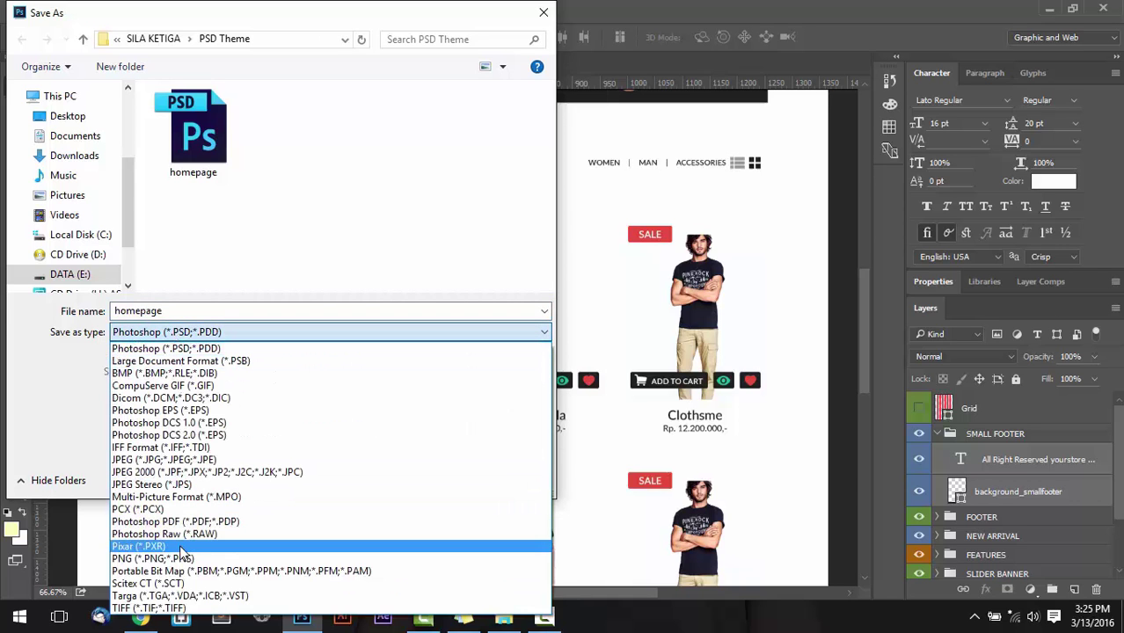
pyautogui.click(180, 559)
pyautogui.press('Return')
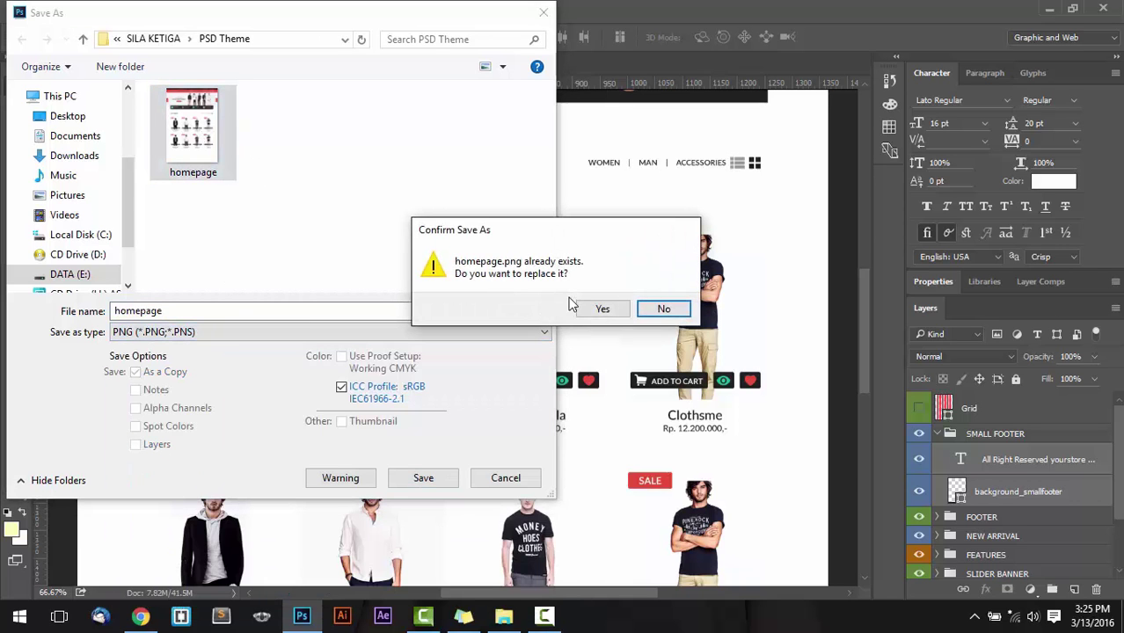
pyautogui.click(598, 309)
pyautogui.click(616, 191)
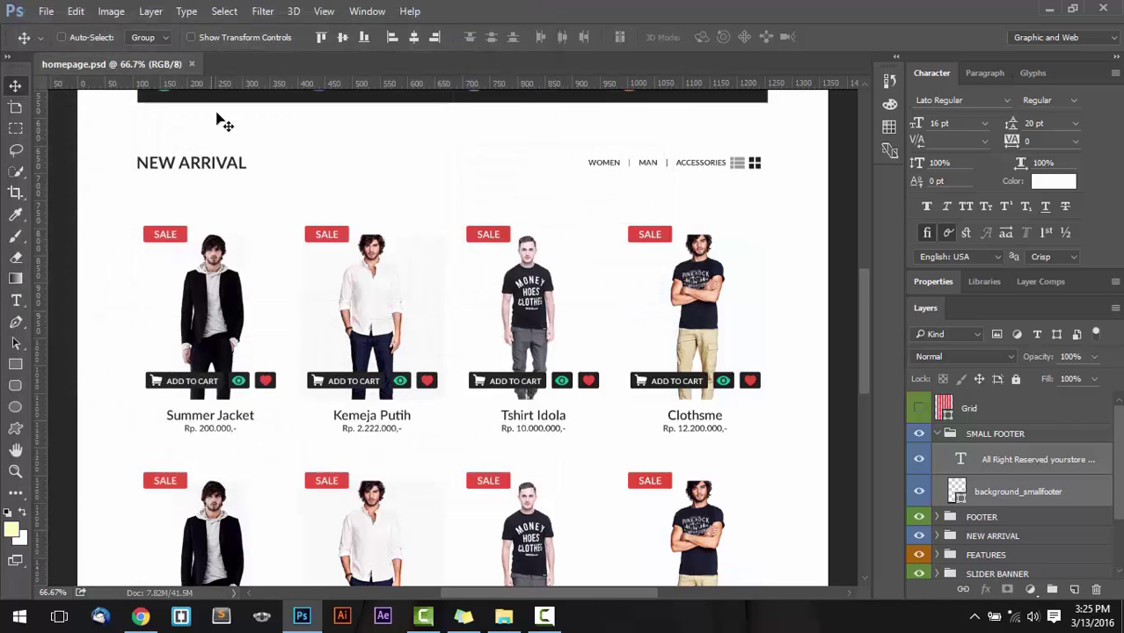
# - Reload homepage.png in Chrome at full size and scroll down to the copyright footer
pyautogui.click(140, 616)
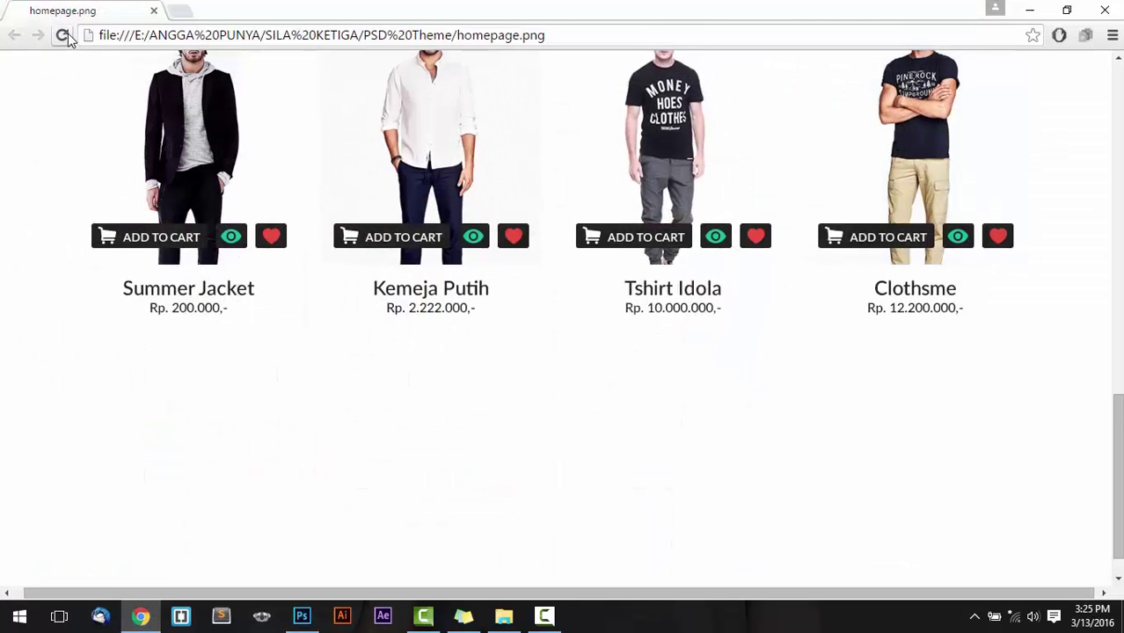
pyautogui.click(63, 35)
pyautogui.click(172, 66)
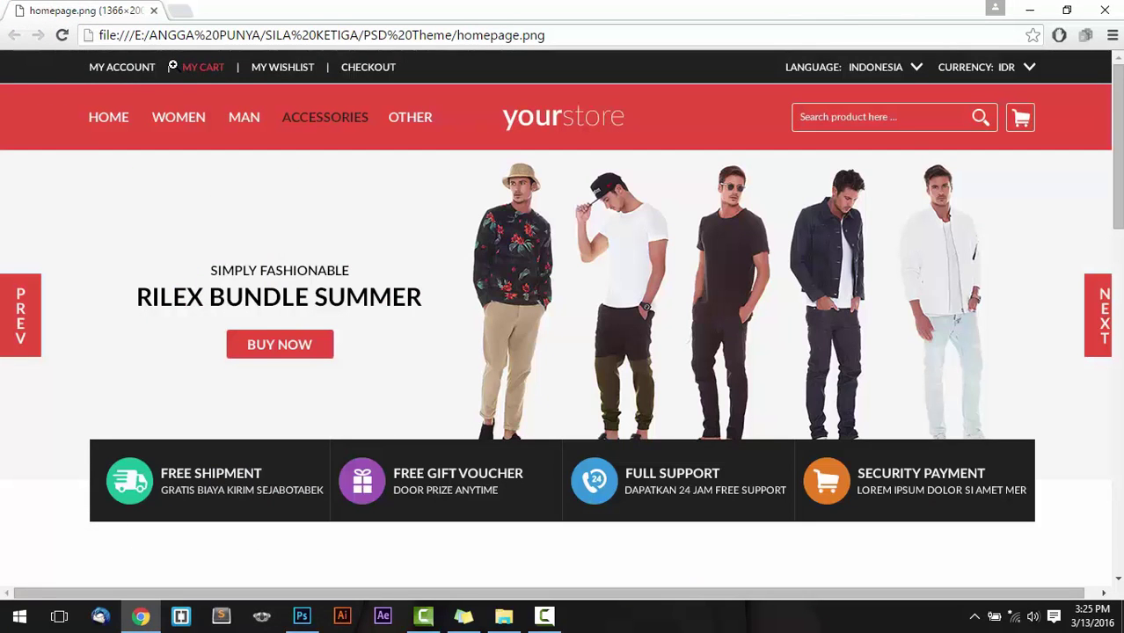
pyautogui.scroll(-3, 330, 295)
pyautogui.scroll(-4, 331, 296)
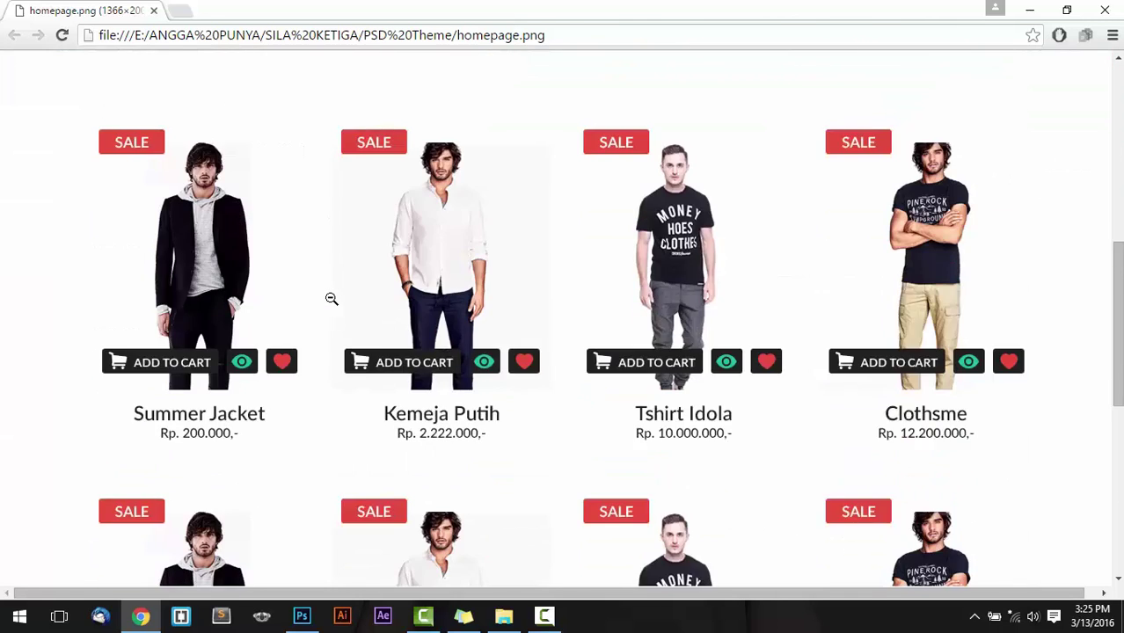
pyautogui.scroll(-3, 330, 296)
pyautogui.scroll(-3, 332, 299)
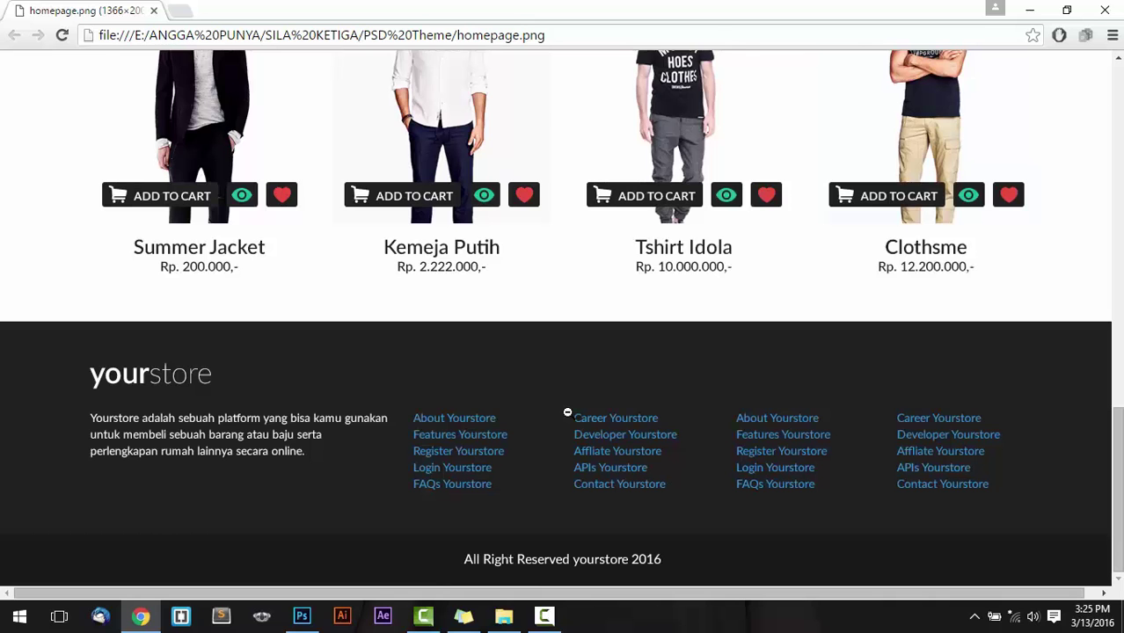
# - Scroll back up, then minimize Chrome and Photoshop to reveal the desktop
pyautogui.scroll(6, 567, 412)
pyautogui.scroll(6, 569, 413)
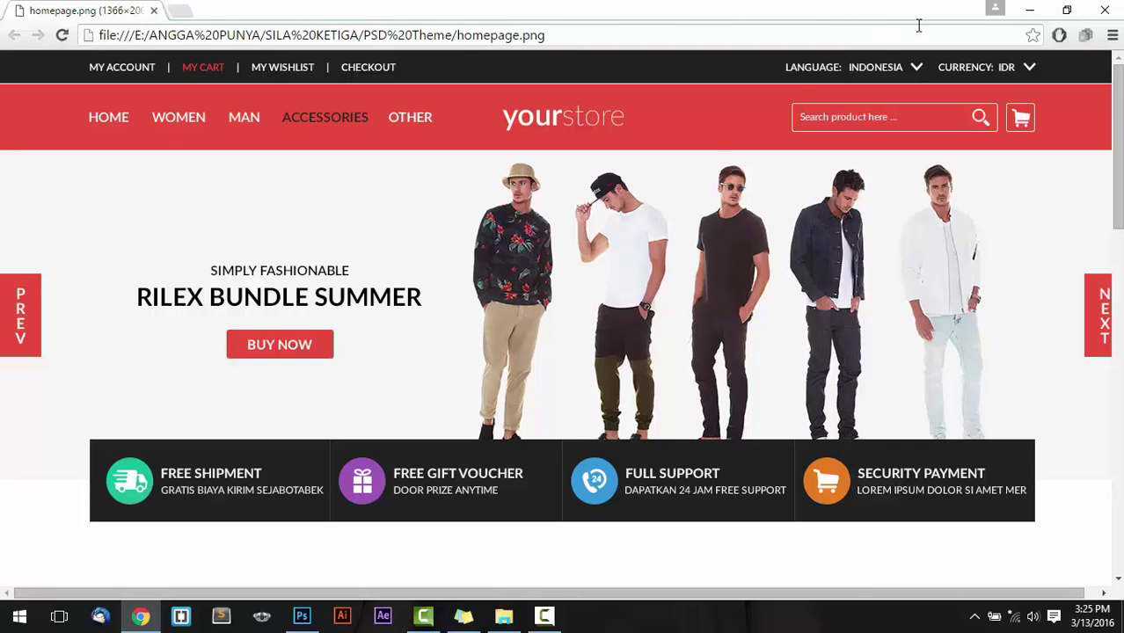
pyautogui.click(1029, 9)
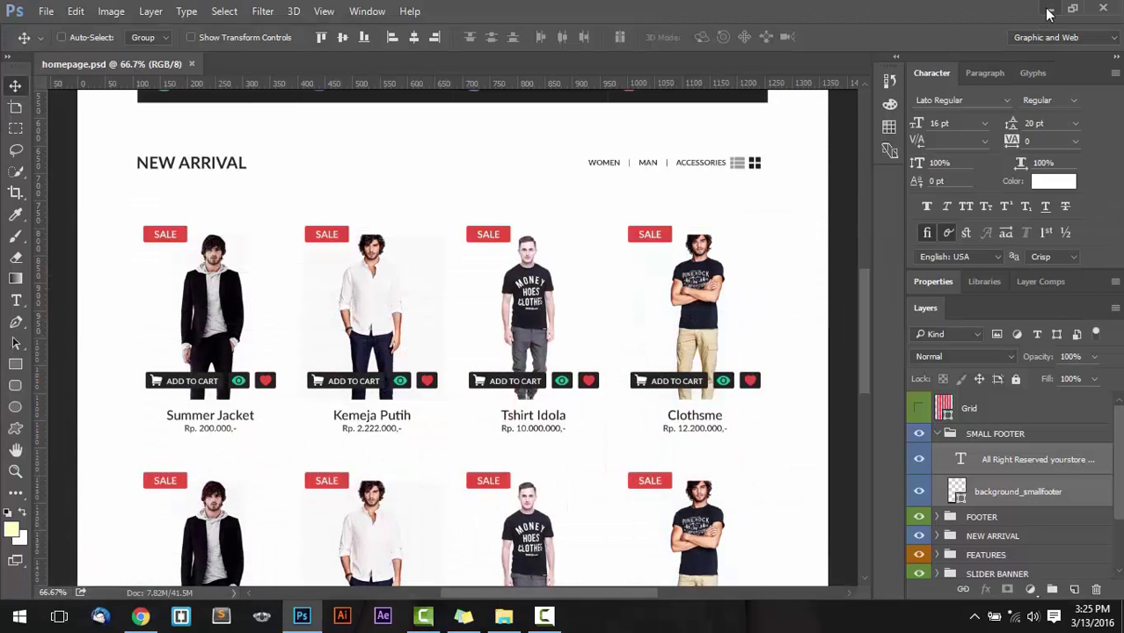
pyautogui.click(1047, 11)
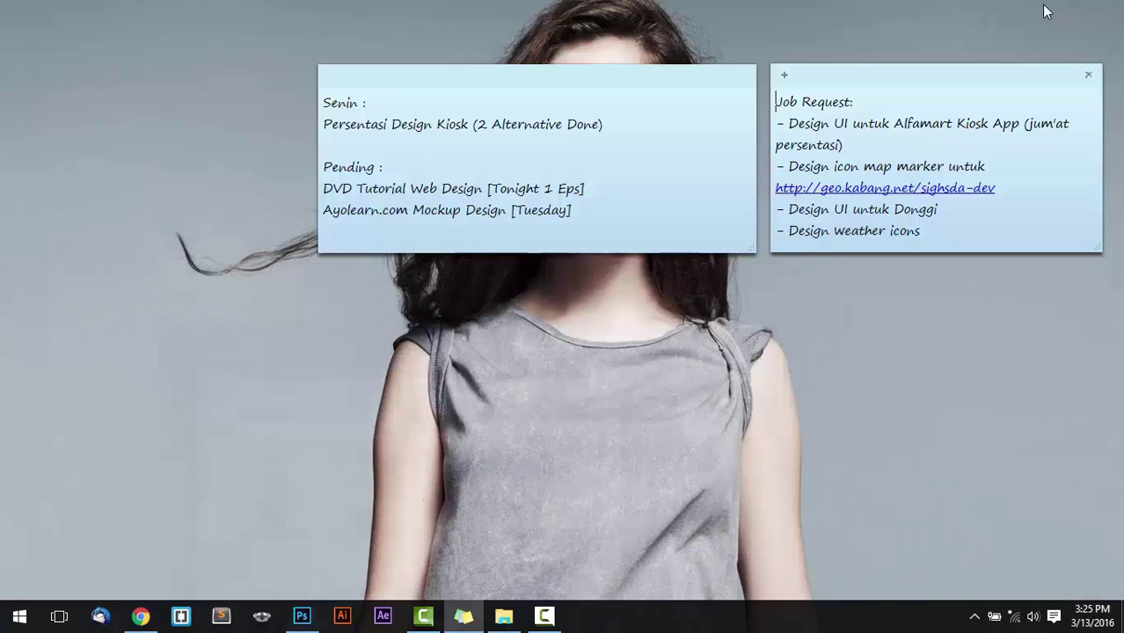